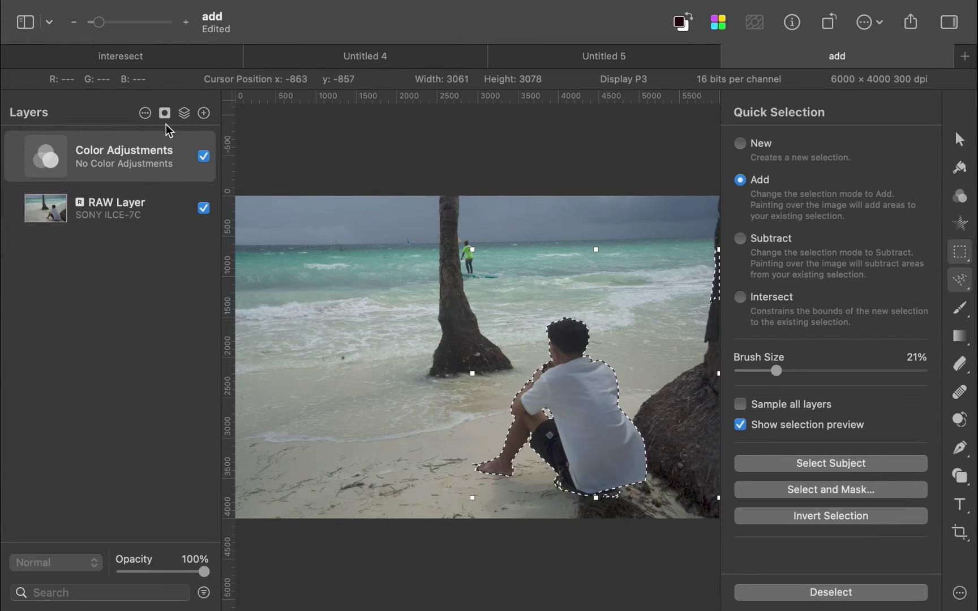
- Add masks to the adjustments layer and reorder them in the layer stack
click(165, 114)
click(178, 139)
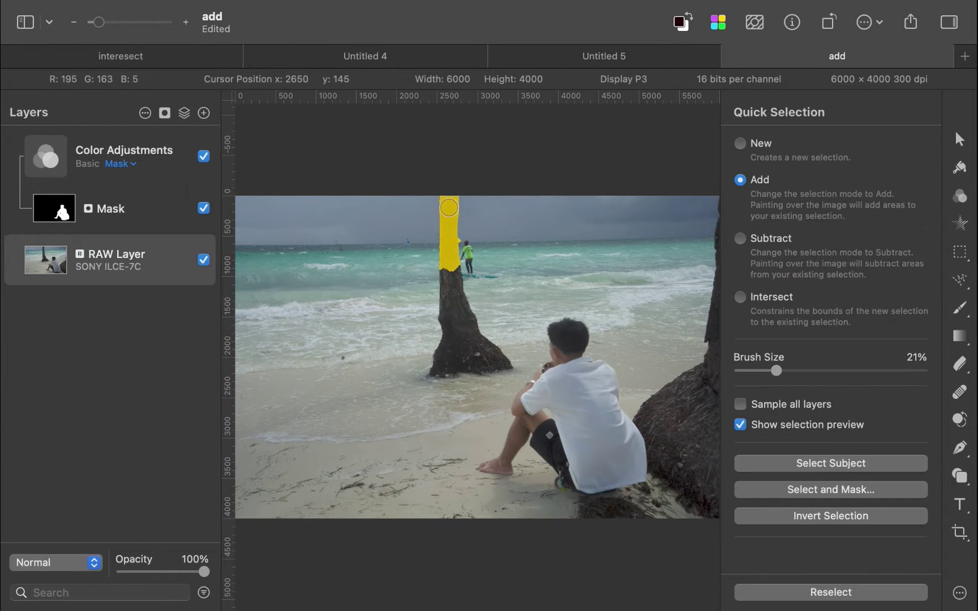
drag(449, 206, 474, 358)
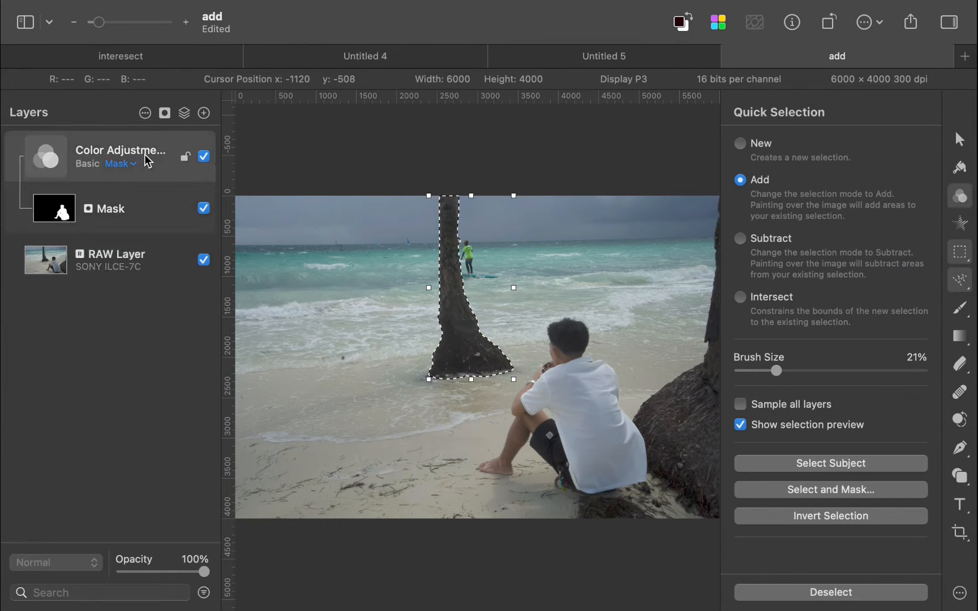
click(164, 113)
click(196, 137)
drag(111, 208, 113, 221)
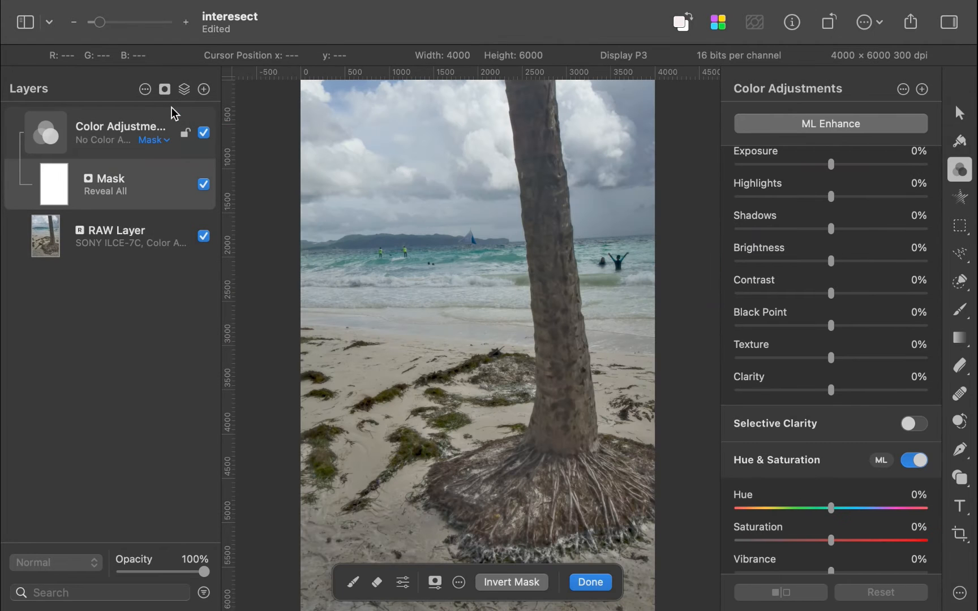
- Fill the mask with a top-to-bottom gradient and adjust the masked brightness
click(959, 337)
drag(410, 356, 410, 221)
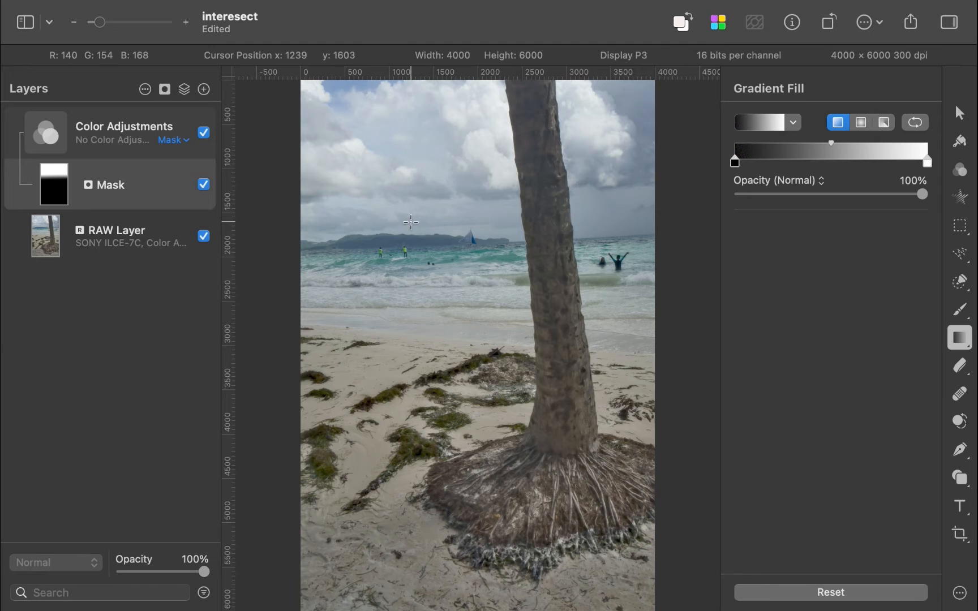
mouse_move(830, 480)
mouse_down()
mouse_move(868, 480)
mouse_move(735, 480)
mouse_up()
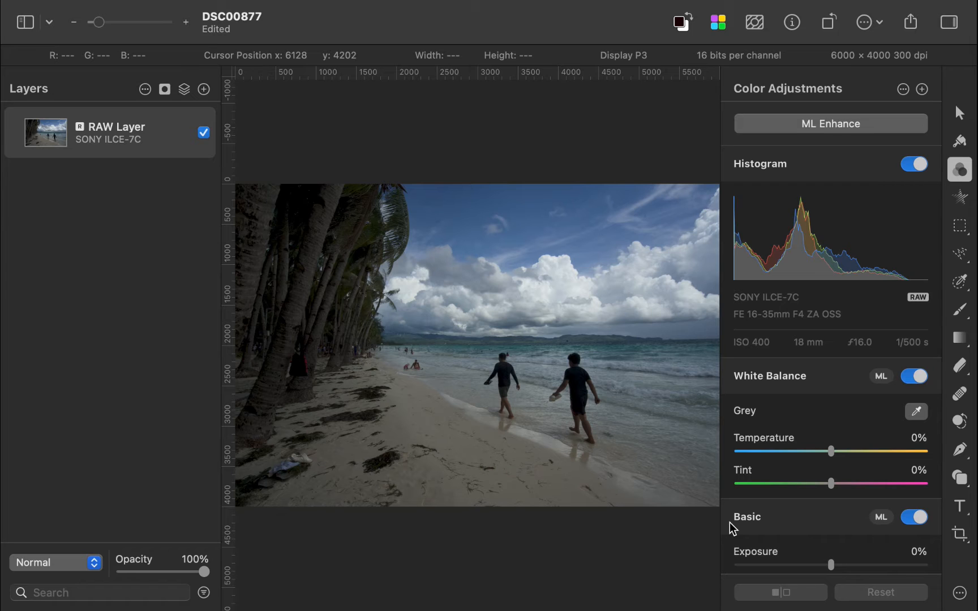
scroll(764, 497, down, 5)
drag(830, 356, 879, 355)
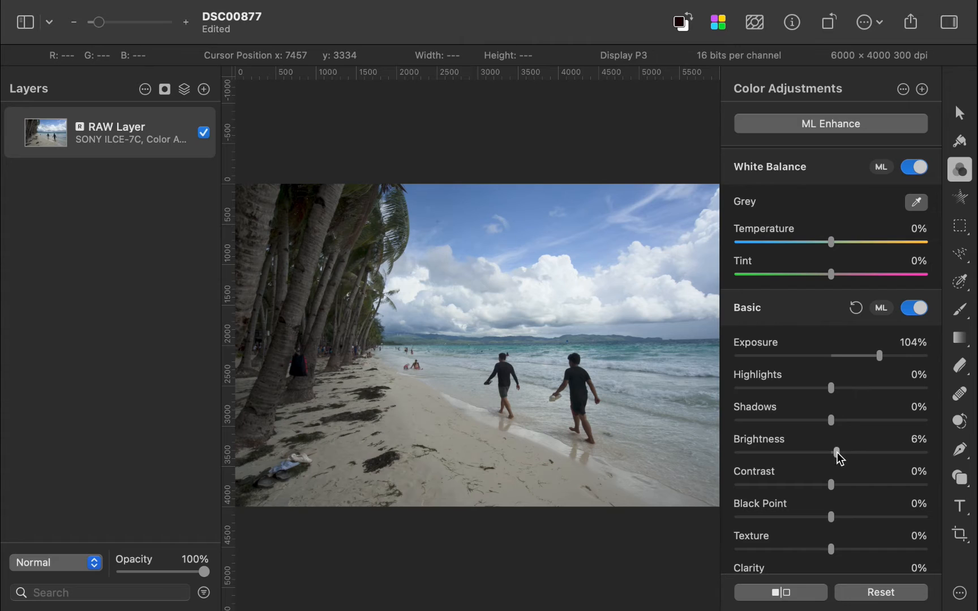
- Raise the photo's brightness to 23%
drag(831, 452, 853, 453)
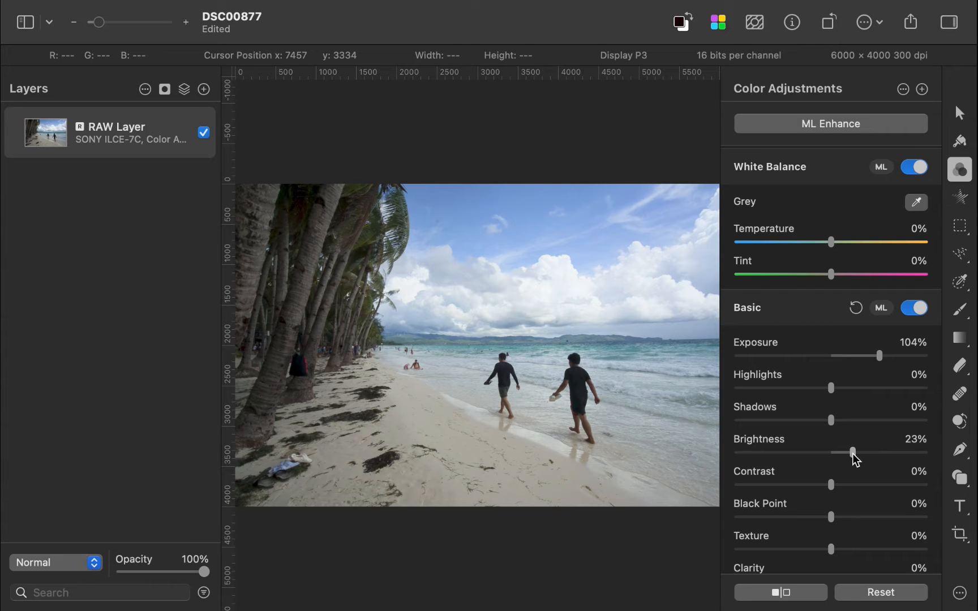
- Add a new color adjustments layer and rename it 'sky'
click(203, 89)
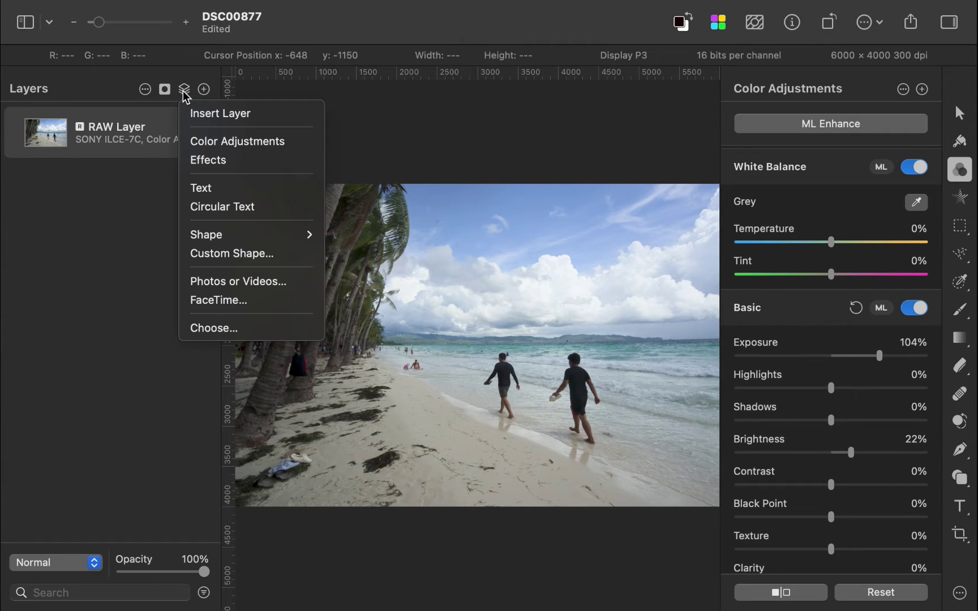
click(200, 142)
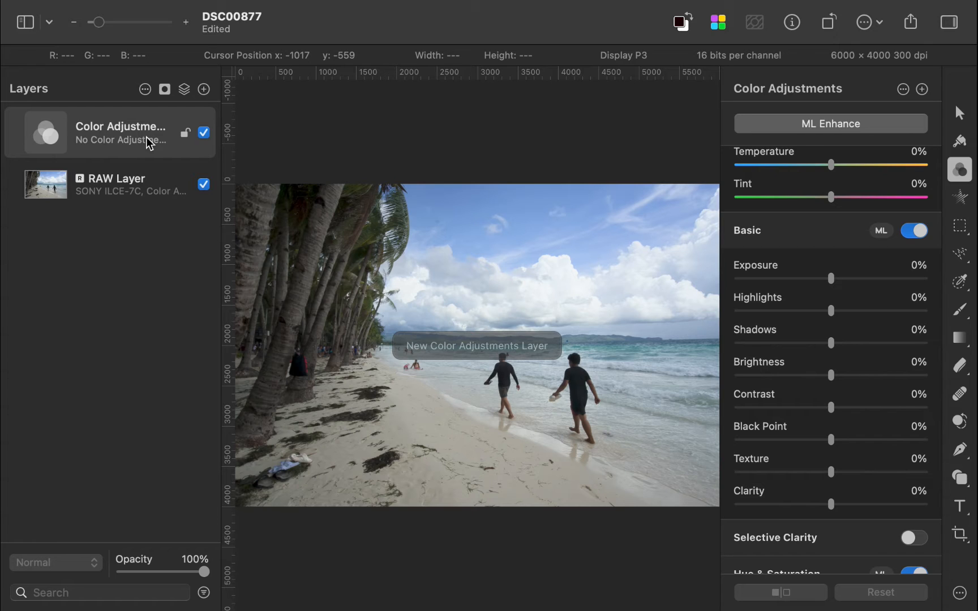
double_click(122, 127)
text(sk)
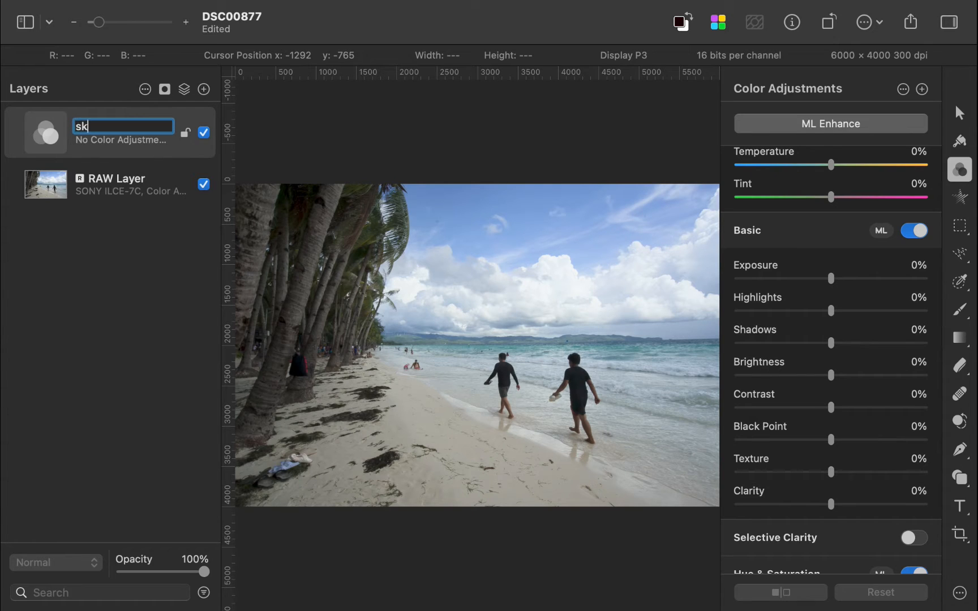
text(y)
key(Return)
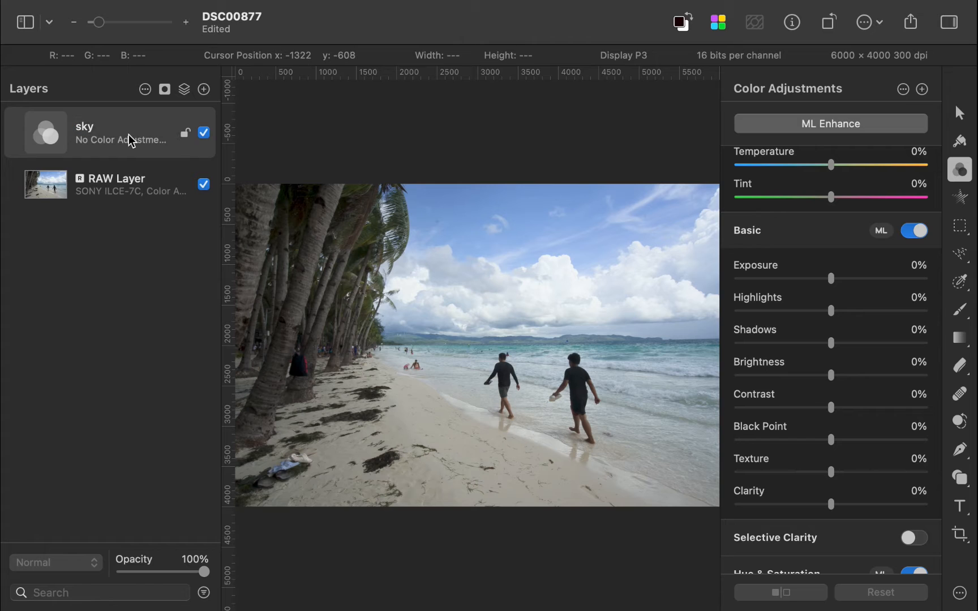
- Give the sky layer a mask filled with a near-vertical gradient from the horizon upward
key(g)
click(166, 90)
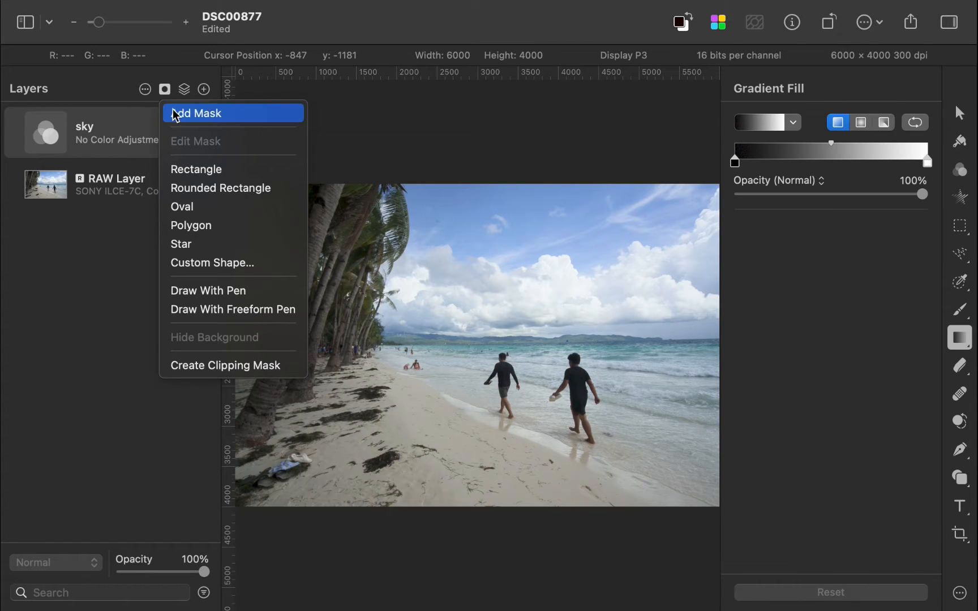
click(174, 114)
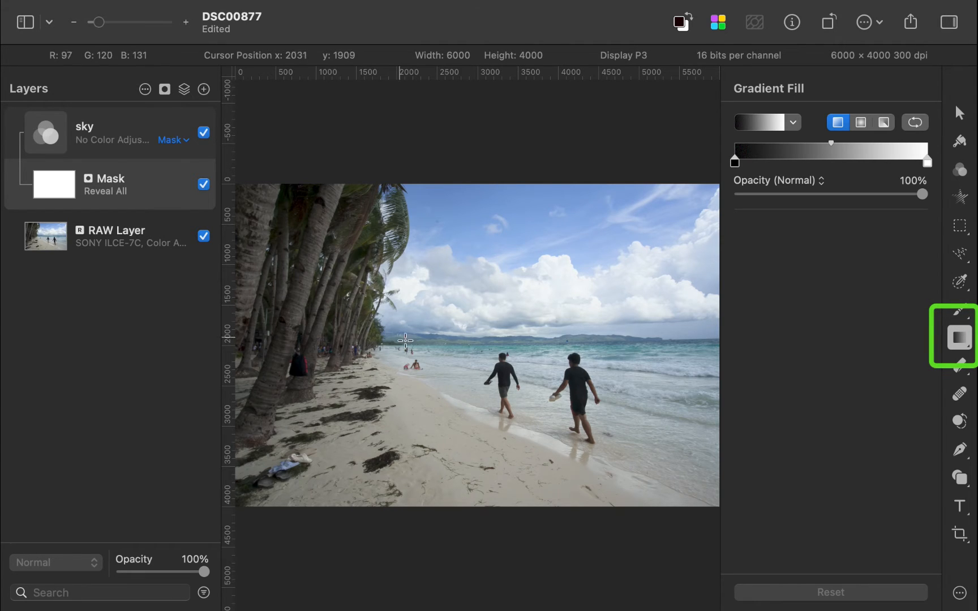
drag(444, 370, 443, 310)
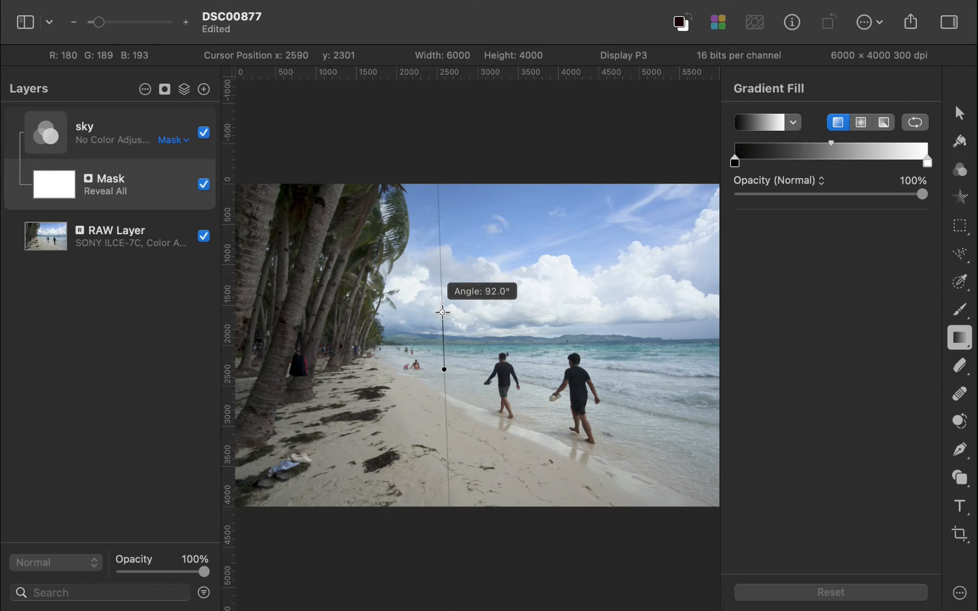
drag(443, 310, 443, 316)
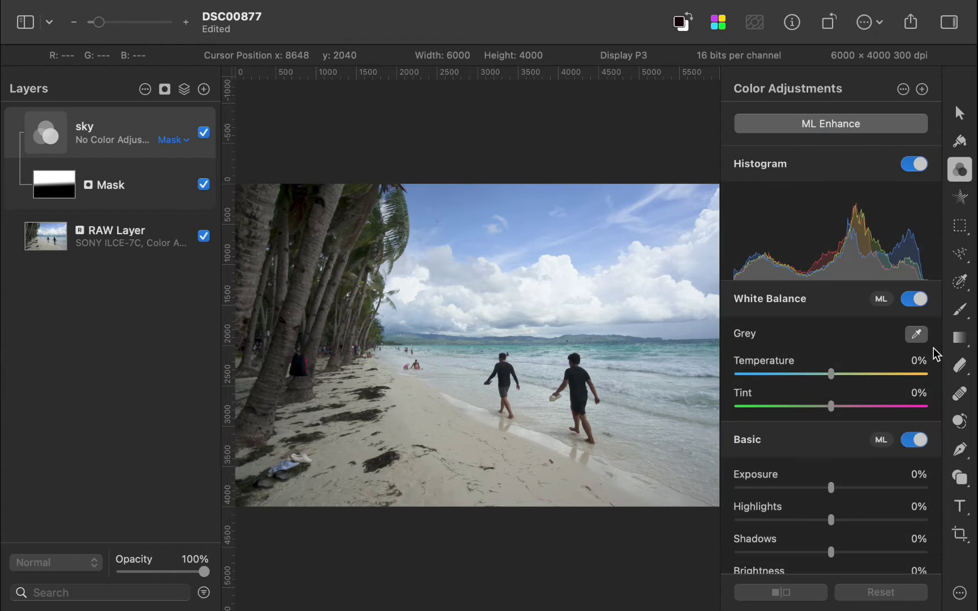
scroll(830, 344, down, 3)
- Cut the sky layer's brightness to about -77% to darken the upper photo
mouse_move(830, 415)
mouse_down()
mouse_move(771, 418)
mouse_move(780, 418)
mouse_up()
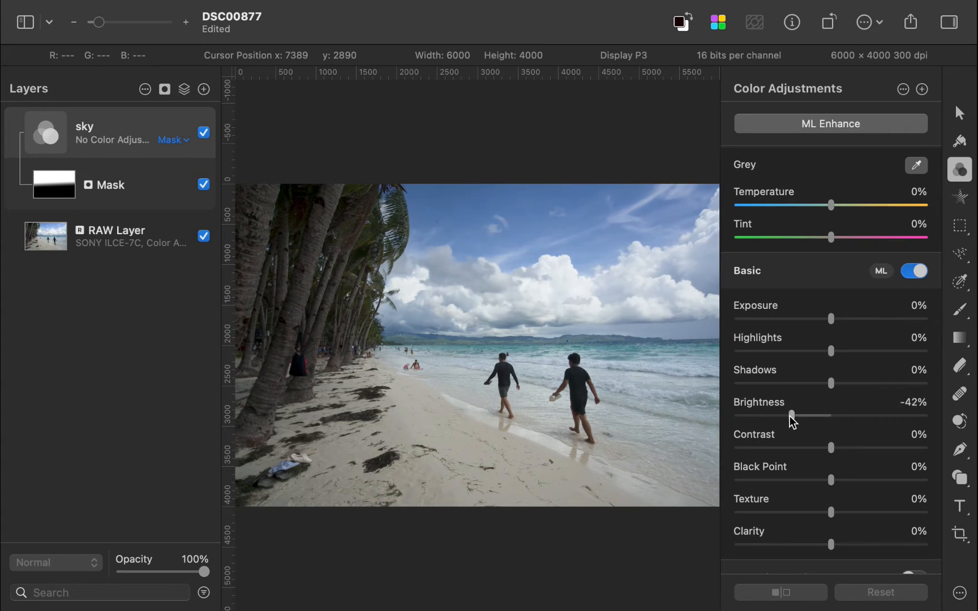
mouse_move(780, 419)
mouse_down()
mouse_move(841, 419)
mouse_move(760, 415)
mouse_up()
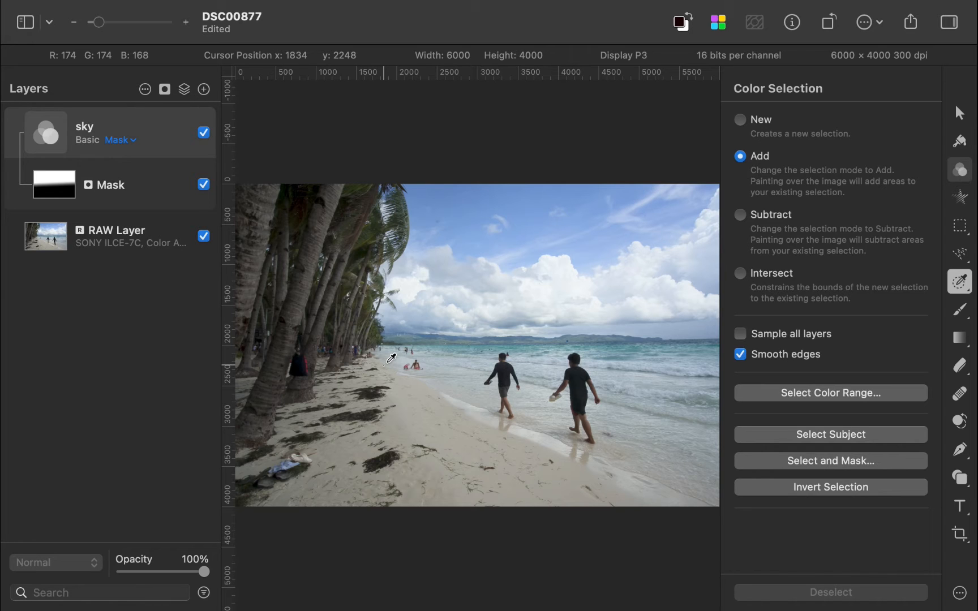
scroll(391, 357, up, 3)
- On the RAW layer, select the palm fronds' colour range at 45% and apply it
click(122, 237)
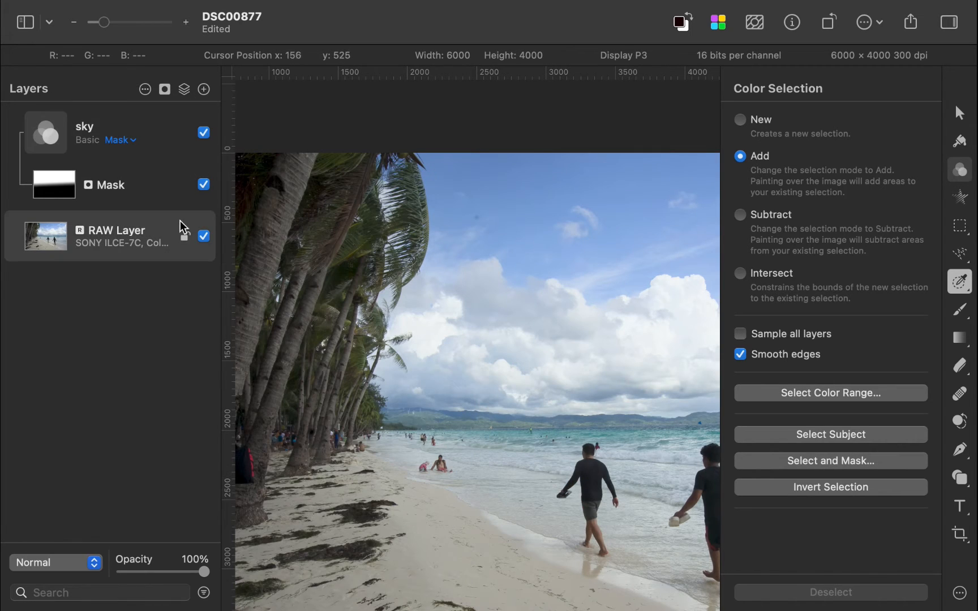
click(804, 397)
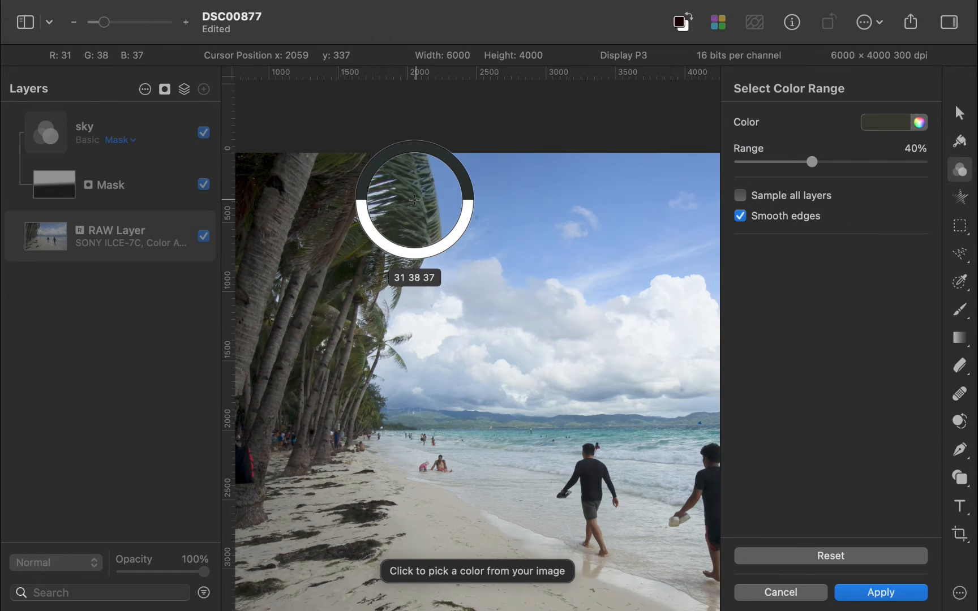
click(414, 200)
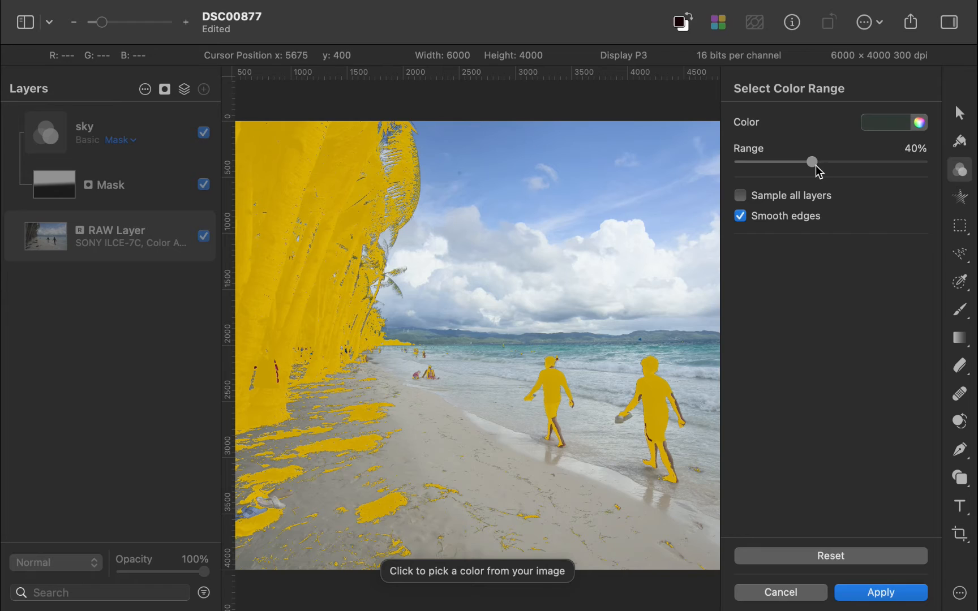
drag(815, 165, 821, 164)
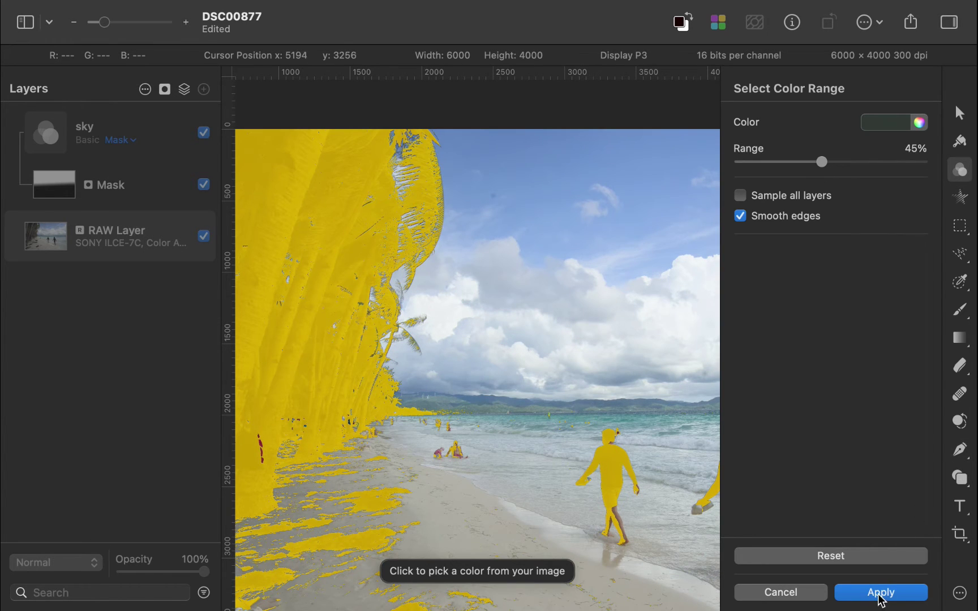
click(880, 595)
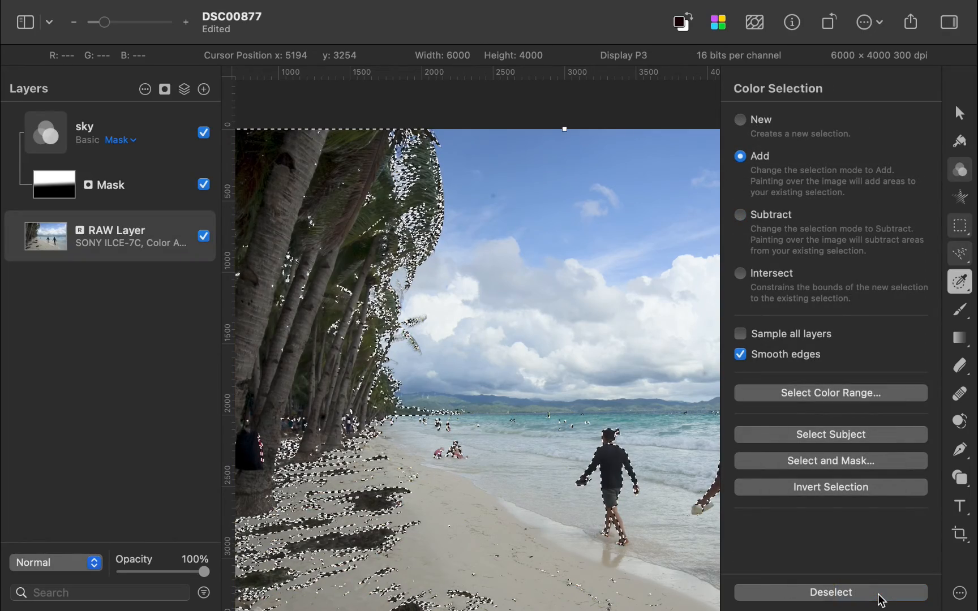
- Turn the selection into a mask on the sky layer and name it 'trees'
click(84, 132)
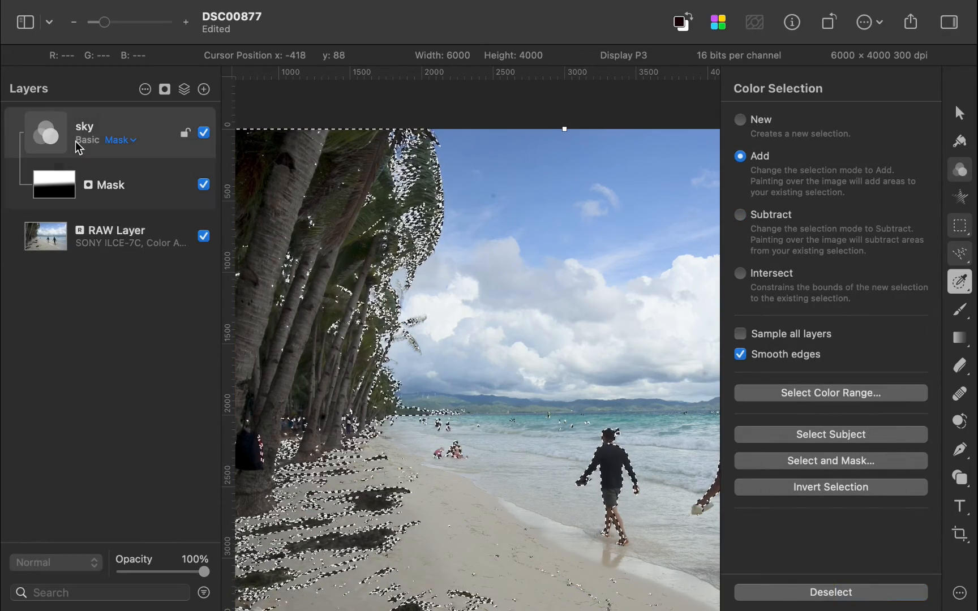
click(166, 90)
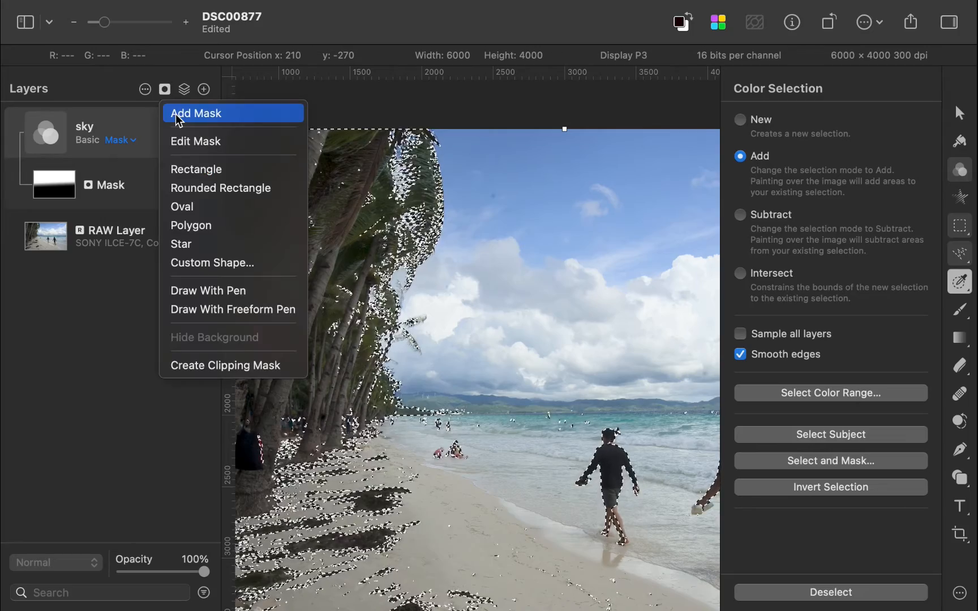
click(178, 116)
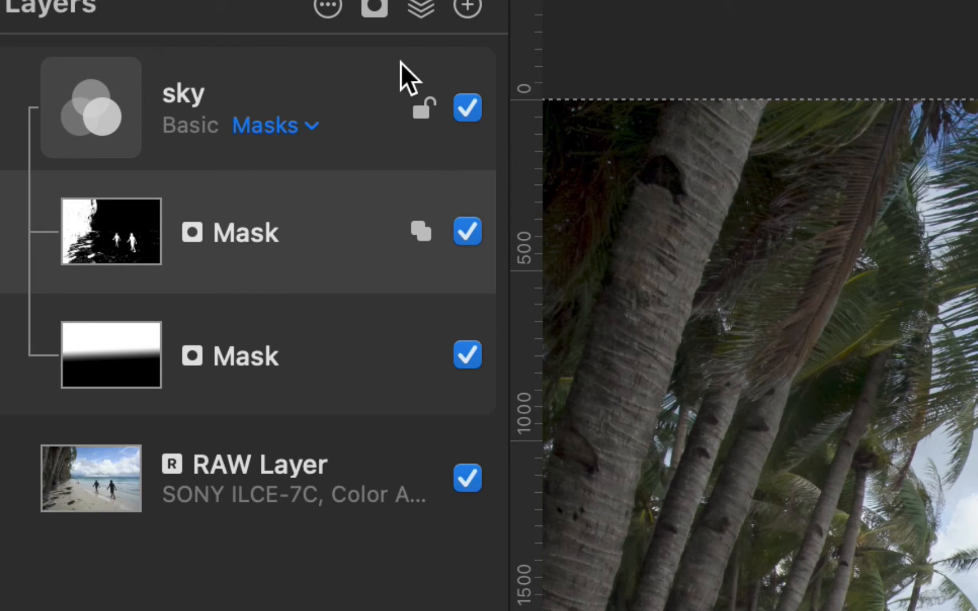
text(tre)
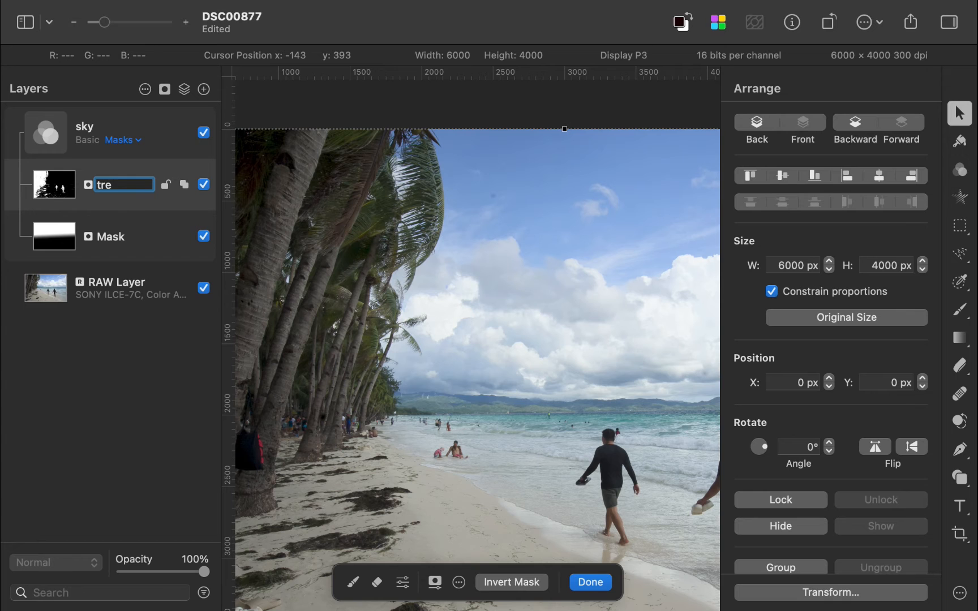
text(es)
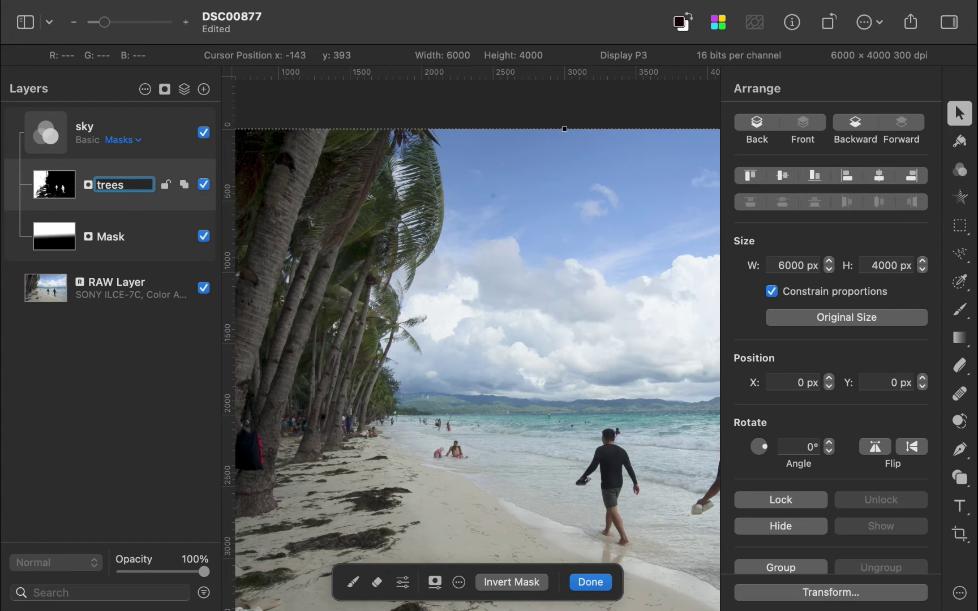
key(Return)
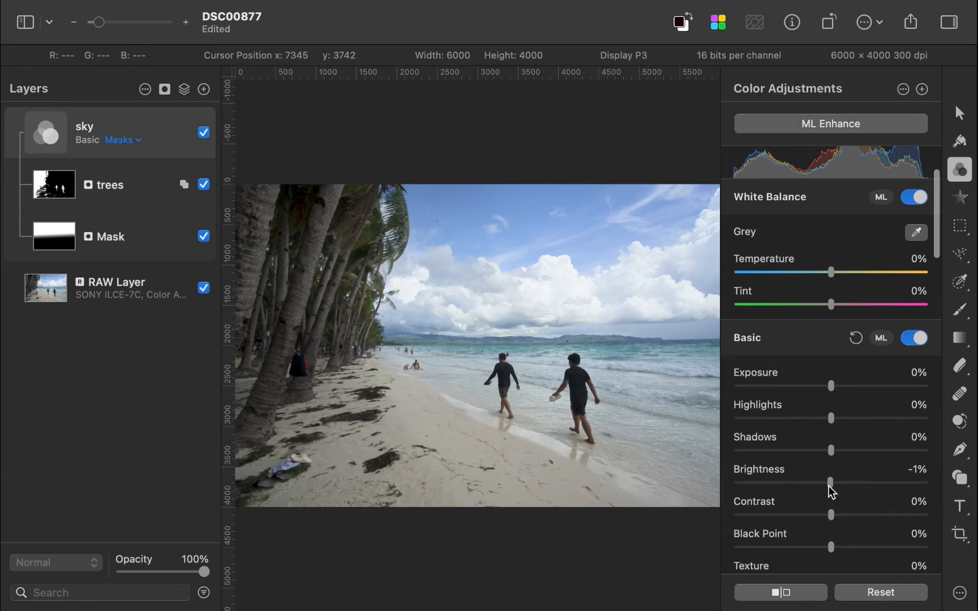
- Lower sky brightness to about -72% and set the trees mask to Subtract mode
mouse_move(830, 482)
mouse_down()
mouse_move(734, 482)
mouse_move(926, 483)
mouse_move(734, 483)
mouse_move(837, 482)
mouse_up()
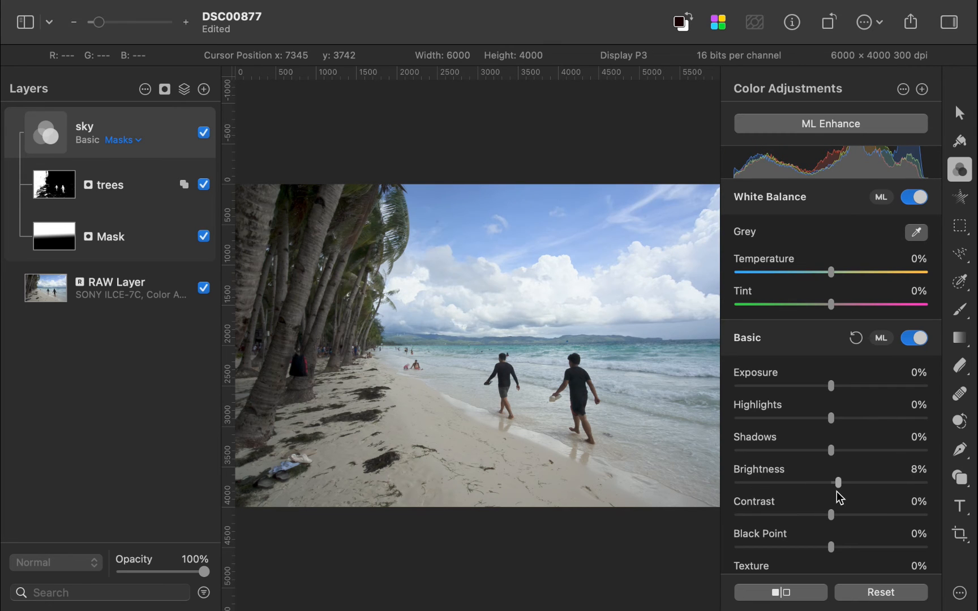
mouse_move(838, 483)
mouse_down()
mouse_move(767, 483)
mouse_move(836, 482)
mouse_up()
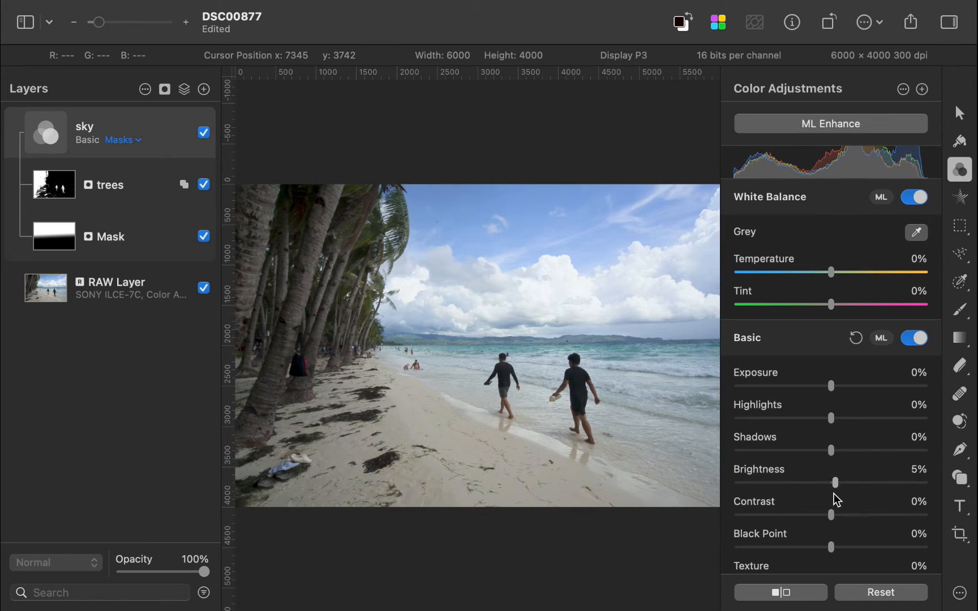
drag(835, 483, 768, 483)
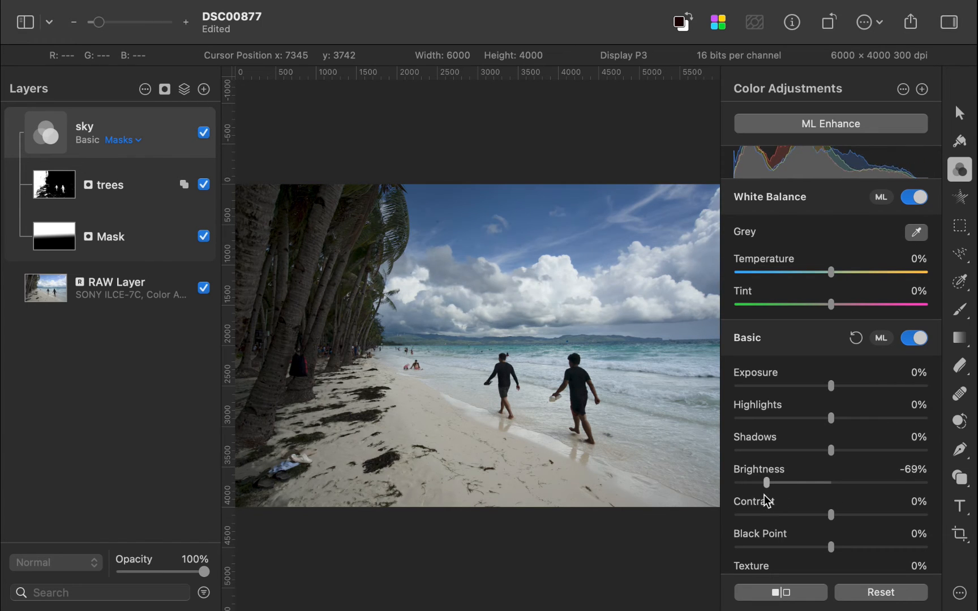
click(184, 185)
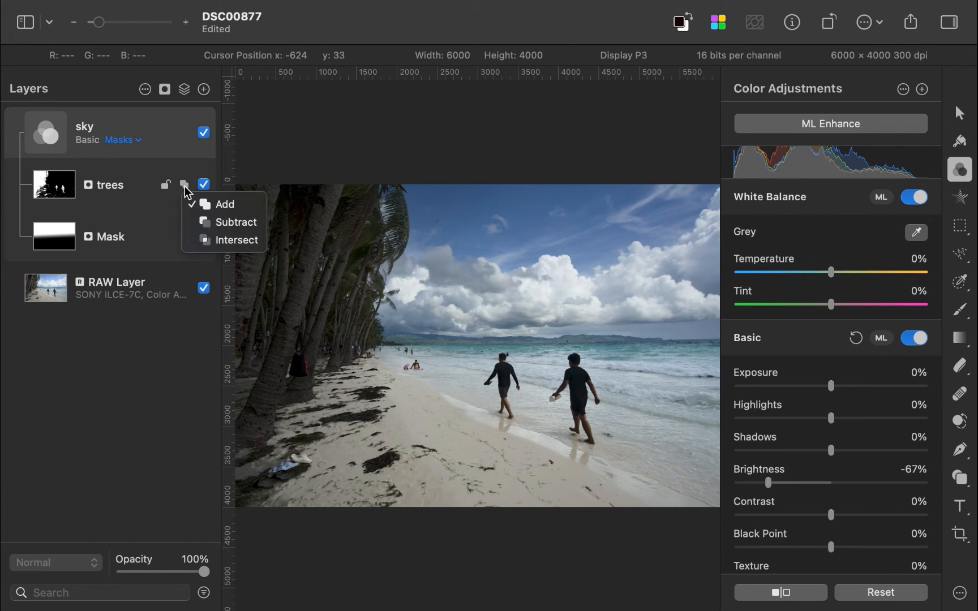
click(214, 224)
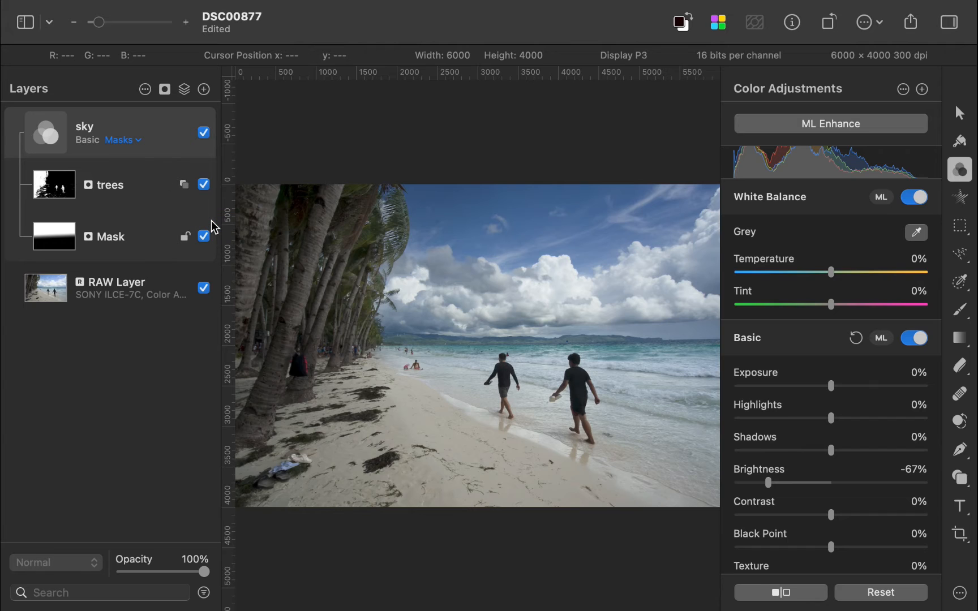
mouse_move(767, 483)
mouse_down()
mouse_move(816, 483)
mouse_move(759, 483)
mouse_move(846, 482)
mouse_move(771, 482)
mouse_up()
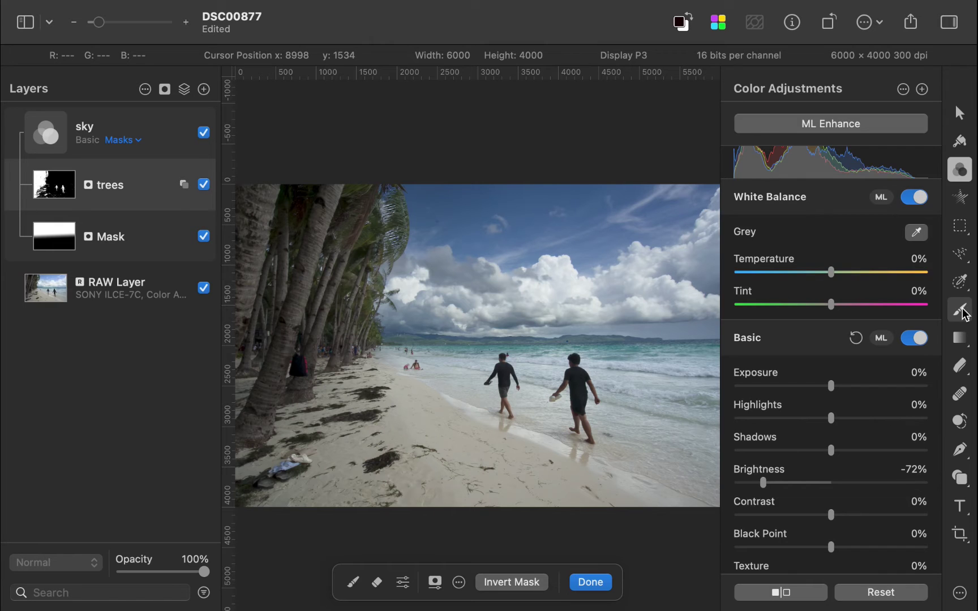
- Switch to the Paint tool with a 400 px brush on the trees mask
click(960, 309)
key(bracketright)
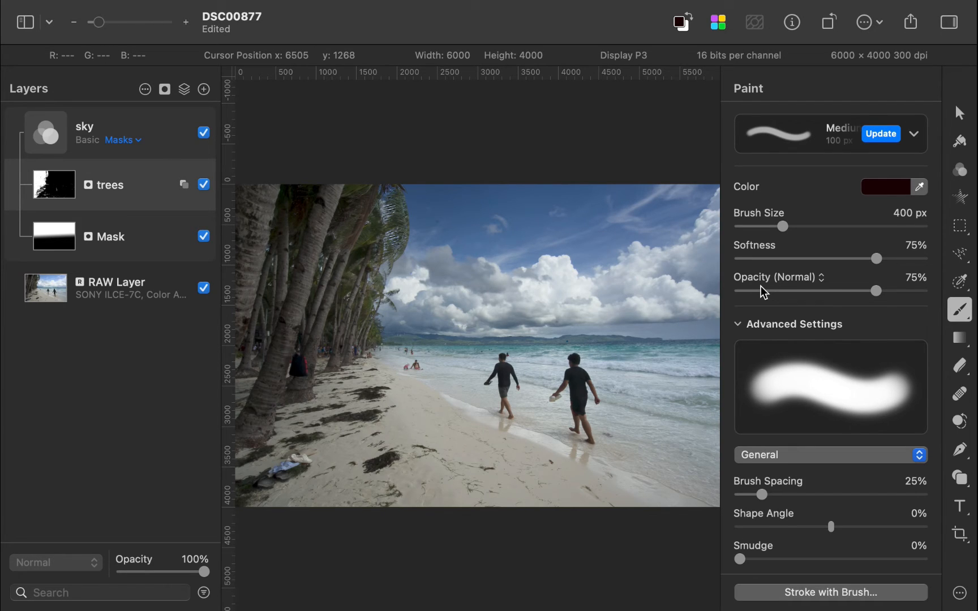
click(203, 89)
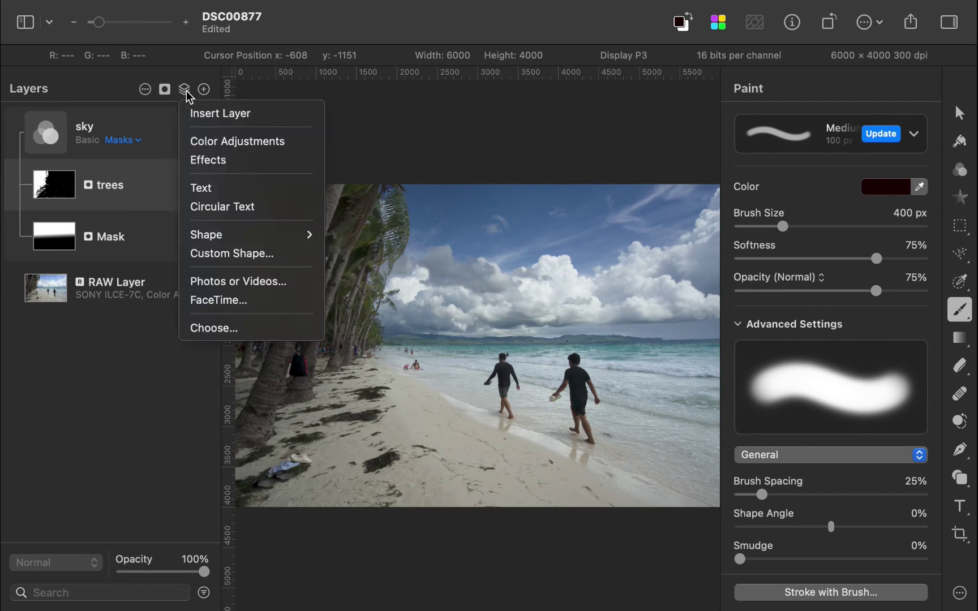
- Add a color adjustments layer and rename it 'persons'
click(210, 141)
double_click(150, 129)
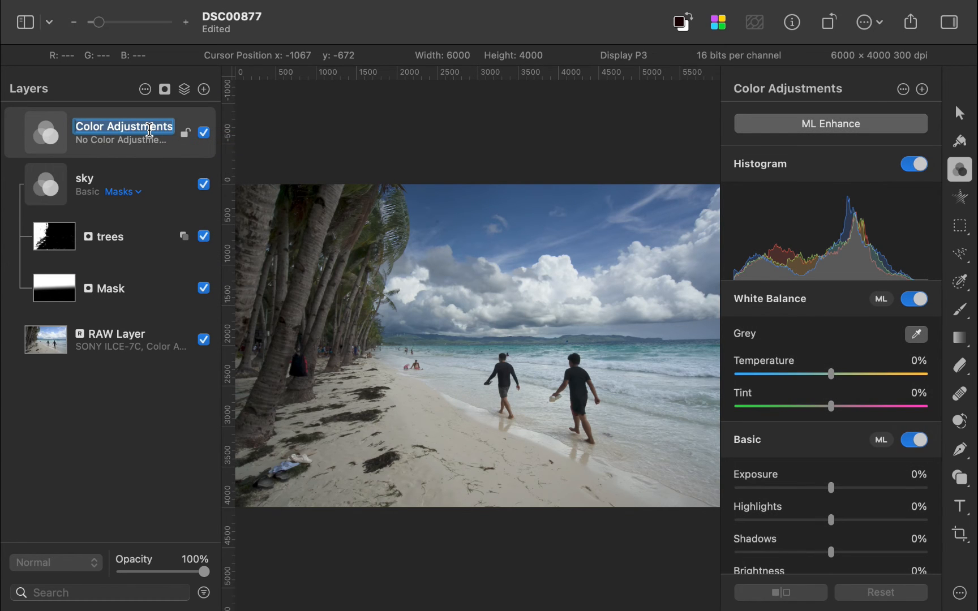
text(persons)
key(Return)
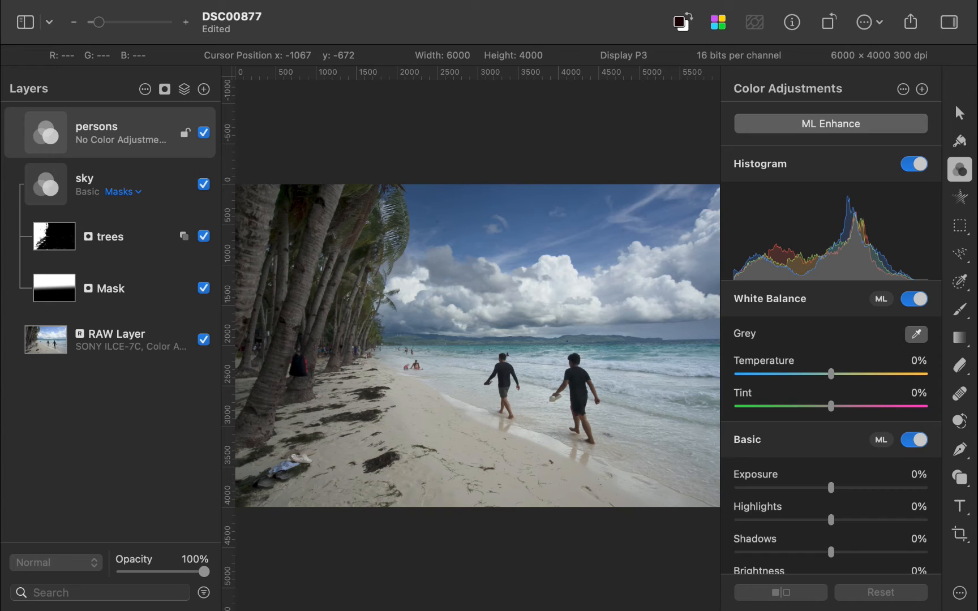
- Apply Hide Background to the RAW layer so only the two walkers stay visible
click(105, 341)
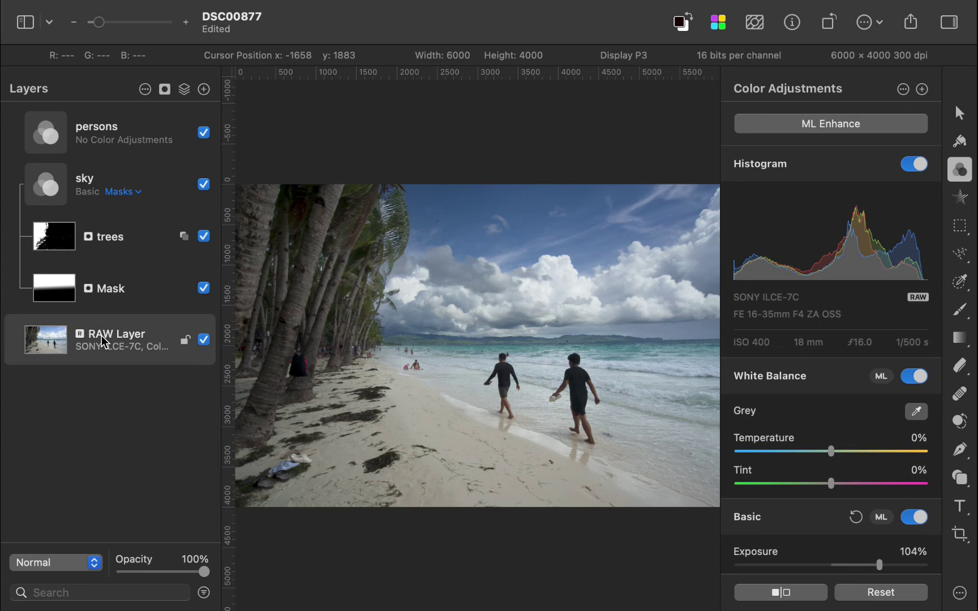
click(164, 89)
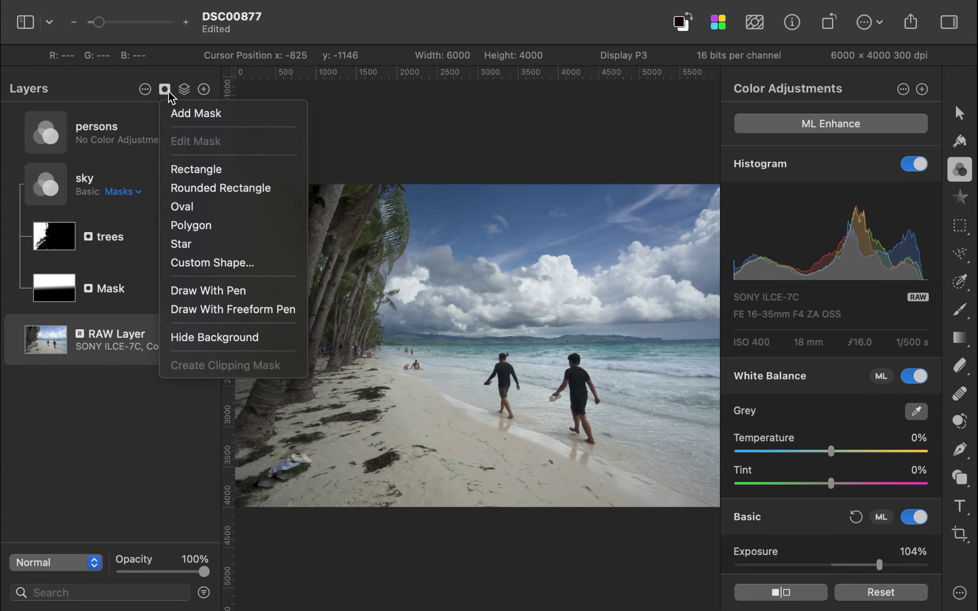
click(214, 337)
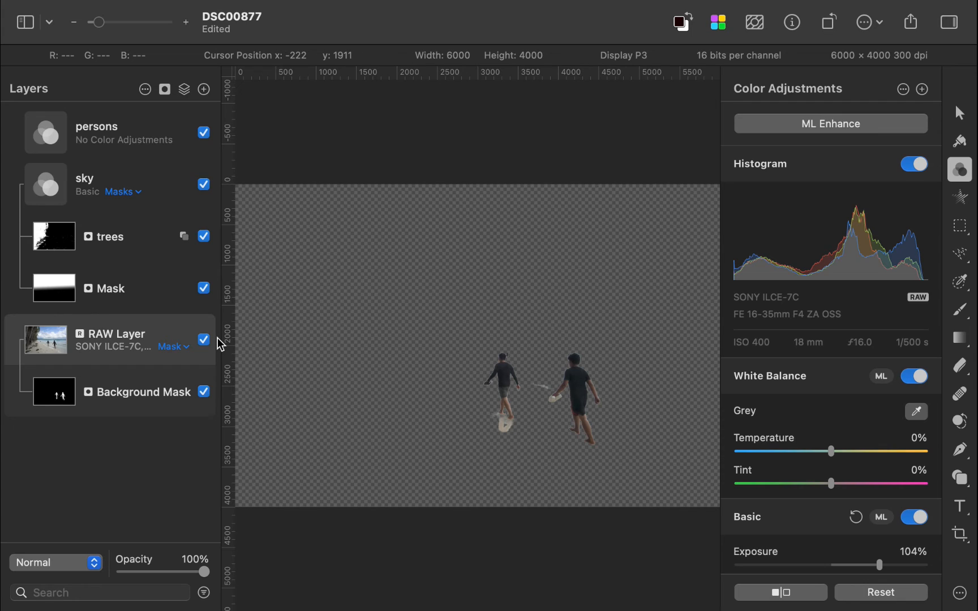
- Drag the Background Mask from the RAW layer onto the persons adjustment layer
click(138, 392)
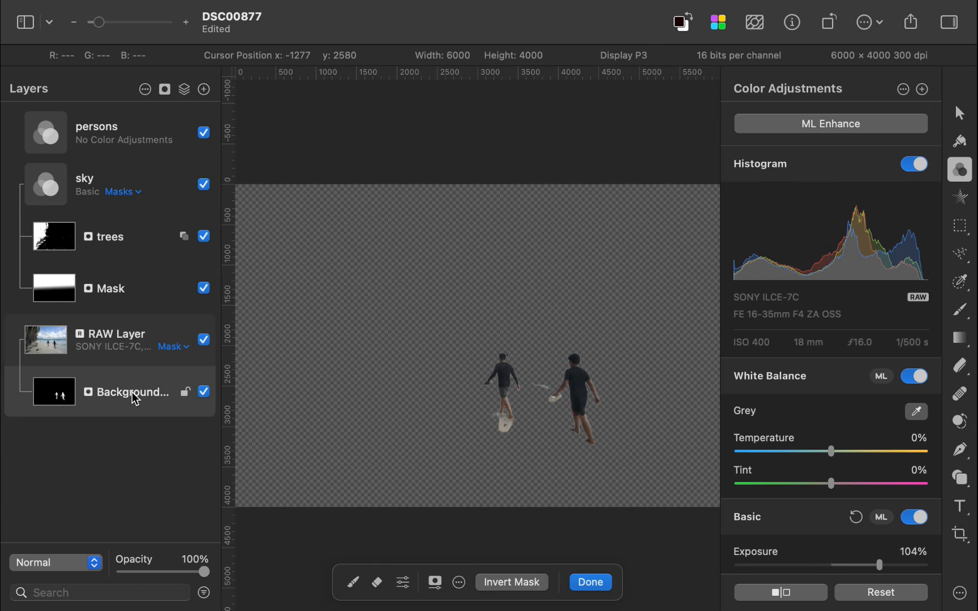
drag(137, 393, 155, 141)
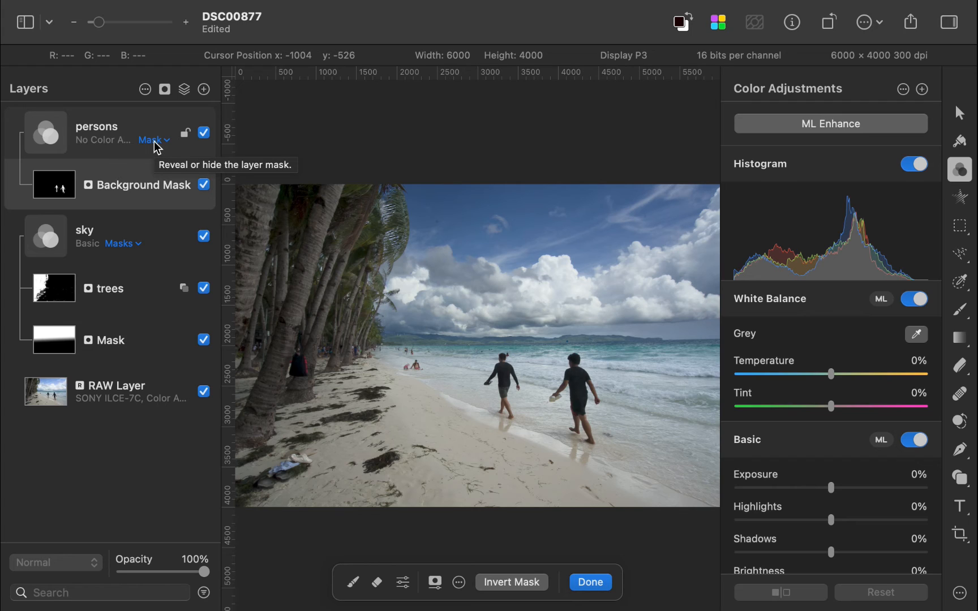
scroll(543, 402, up, 5)
scroll(832, 459, down, 3)
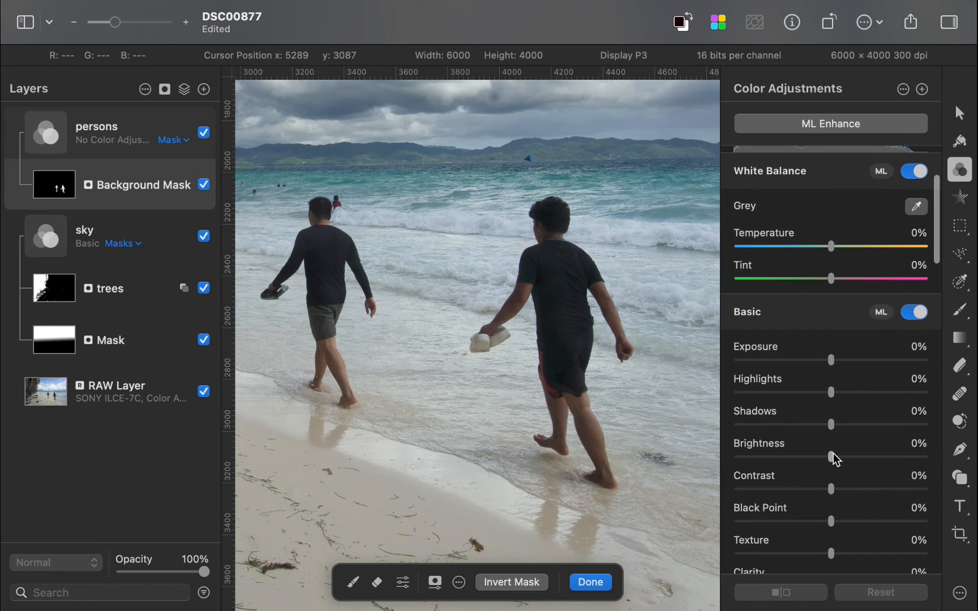
- Raise the persons' Brightness to 68% and Sharpen Intensity to 200%
drag(831, 456, 897, 456)
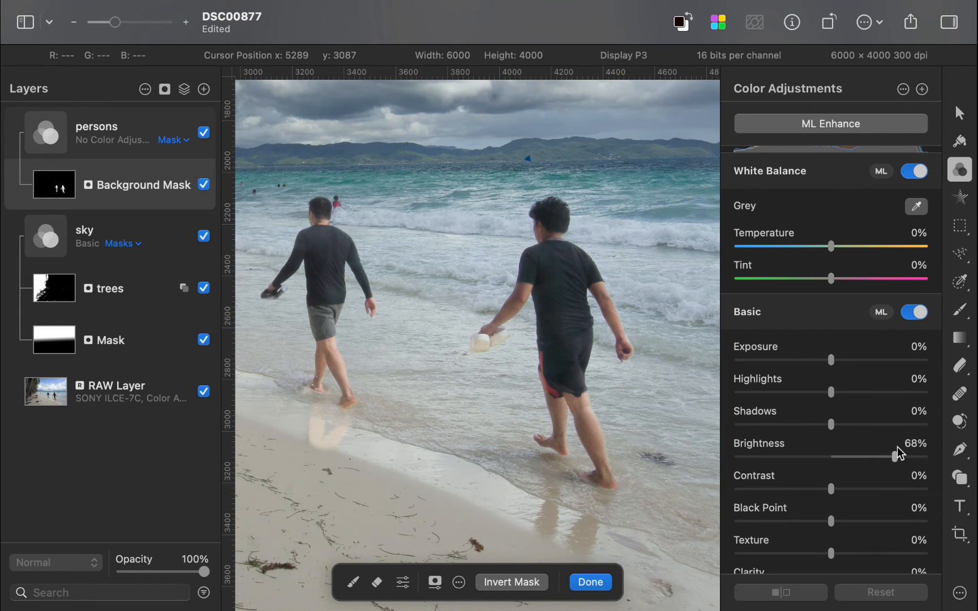
scroll(897, 451, down, 5)
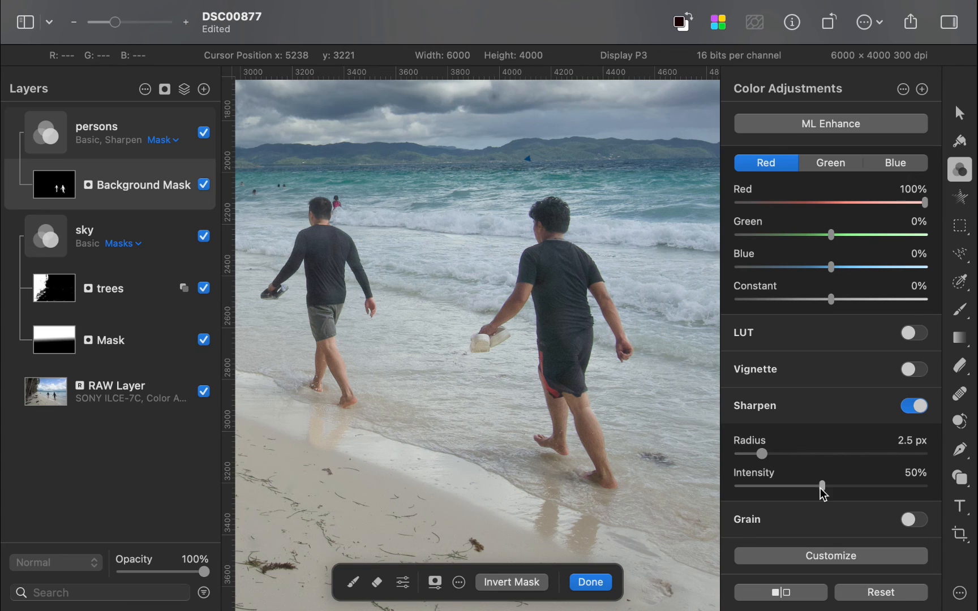
drag(823, 486, 926, 486)
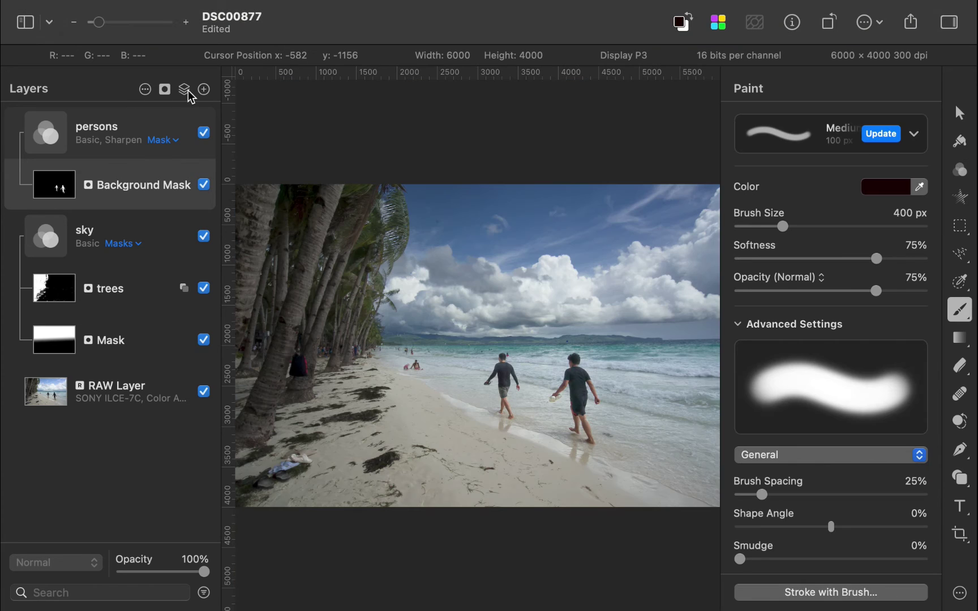
- Add an effects layer named 'sharpentrees' with the Sharpen Luminance effect
click(203, 89)
click(204, 163)
double_click(95, 127)
text(sharpentrees)
key(Return)
click(781, 125)
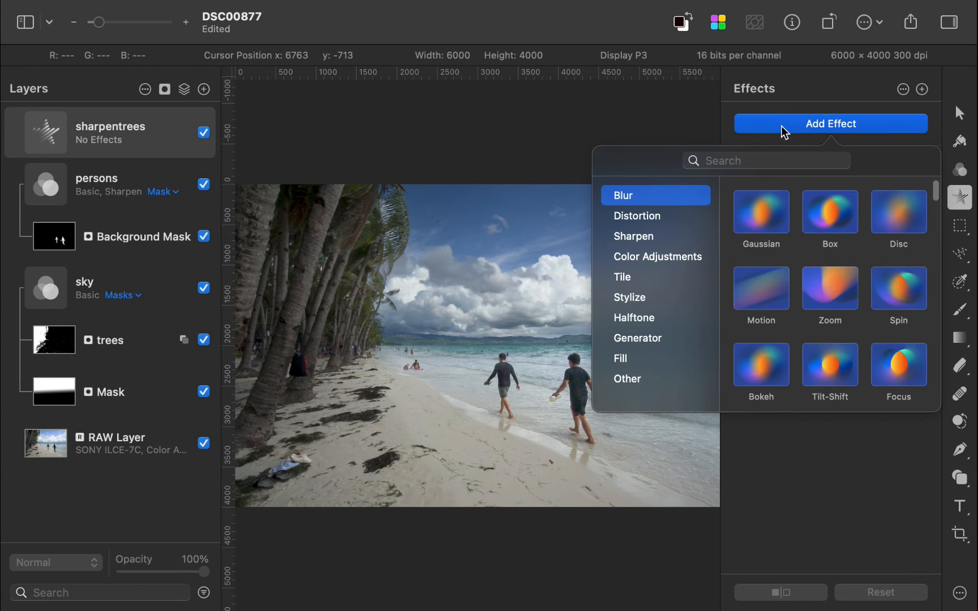
text(sharp)
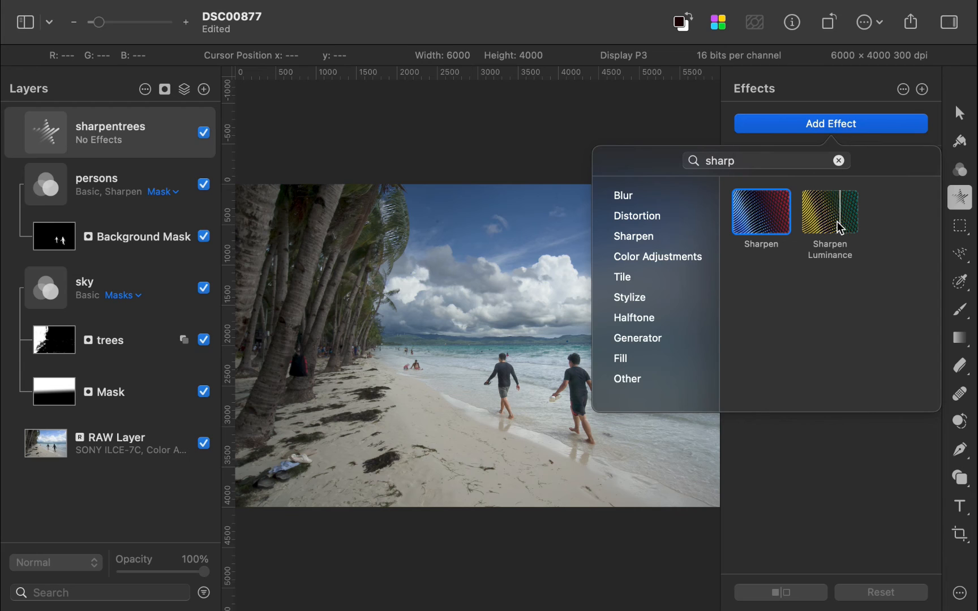
click(829, 212)
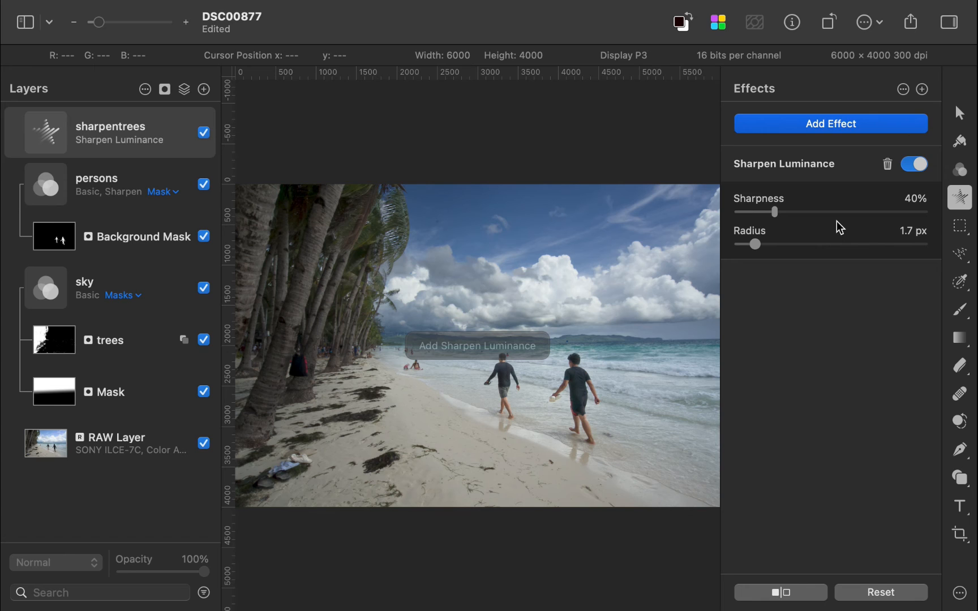
- Copy the trees mask from the sky layer and paste it onto sharpentrees as 'trees copy'
click(111, 341)
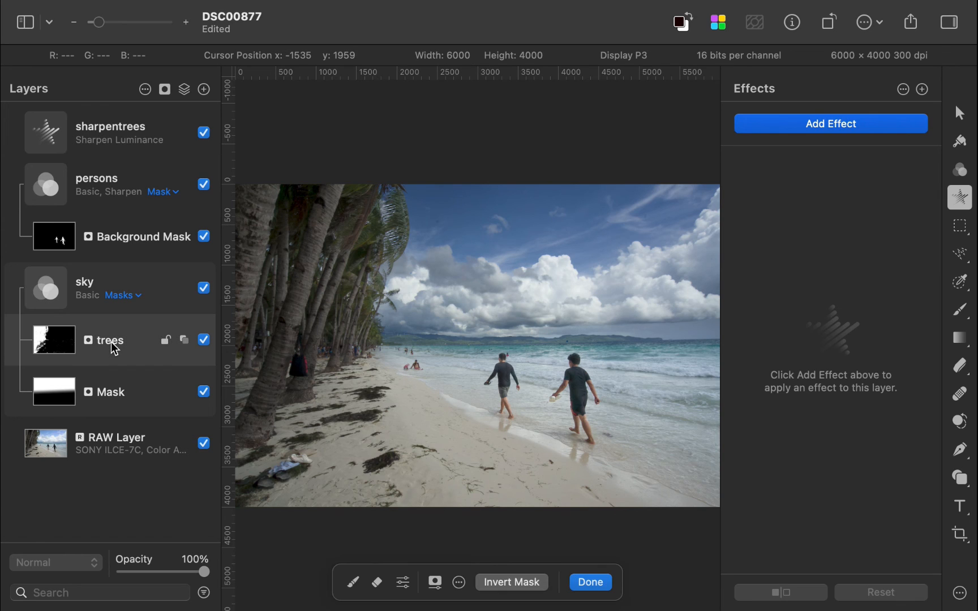
click(459, 583)
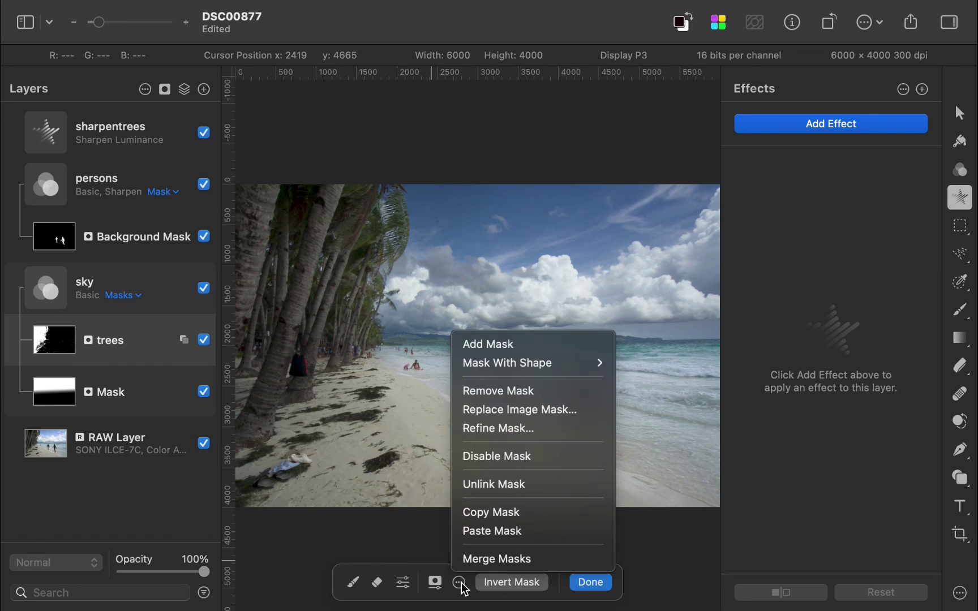
click(481, 517)
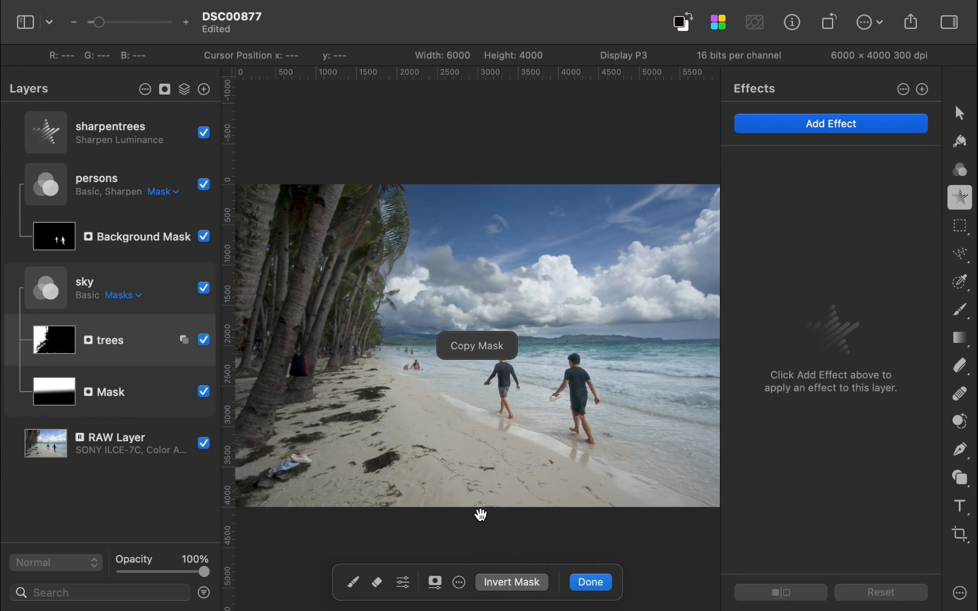
click(112, 130)
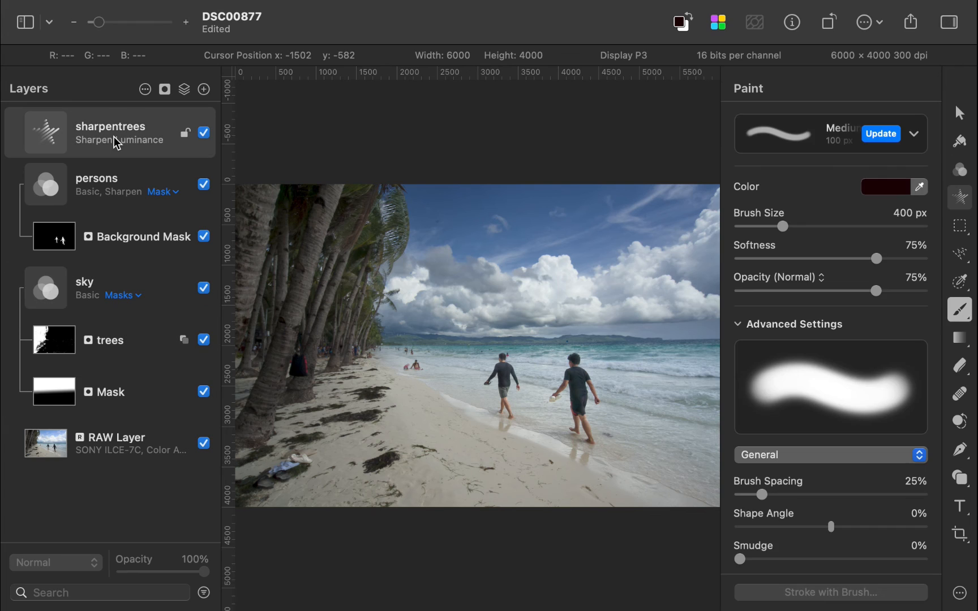
right_click(113, 130)
click(181, 388)
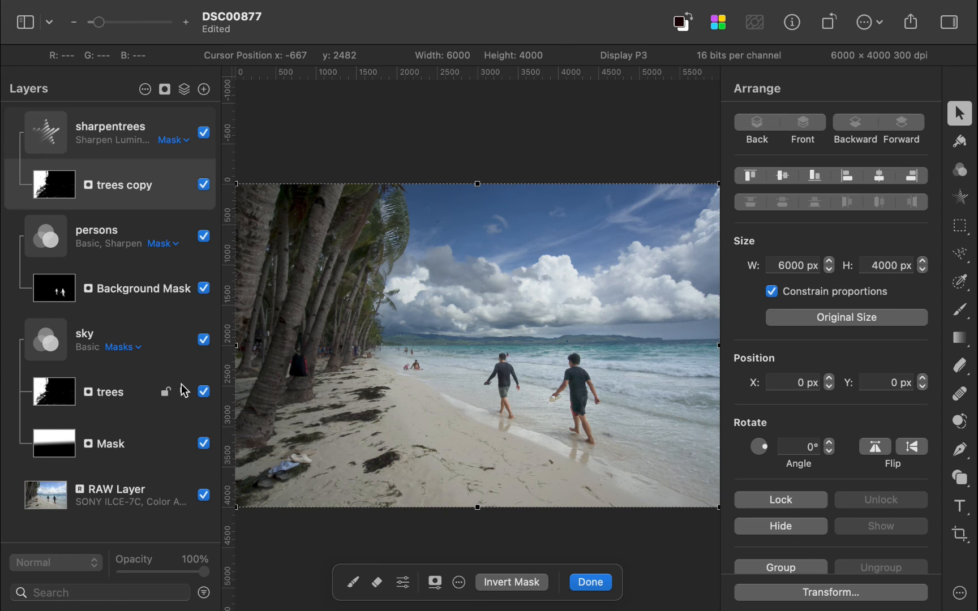
scroll(354, 255, up, 5)
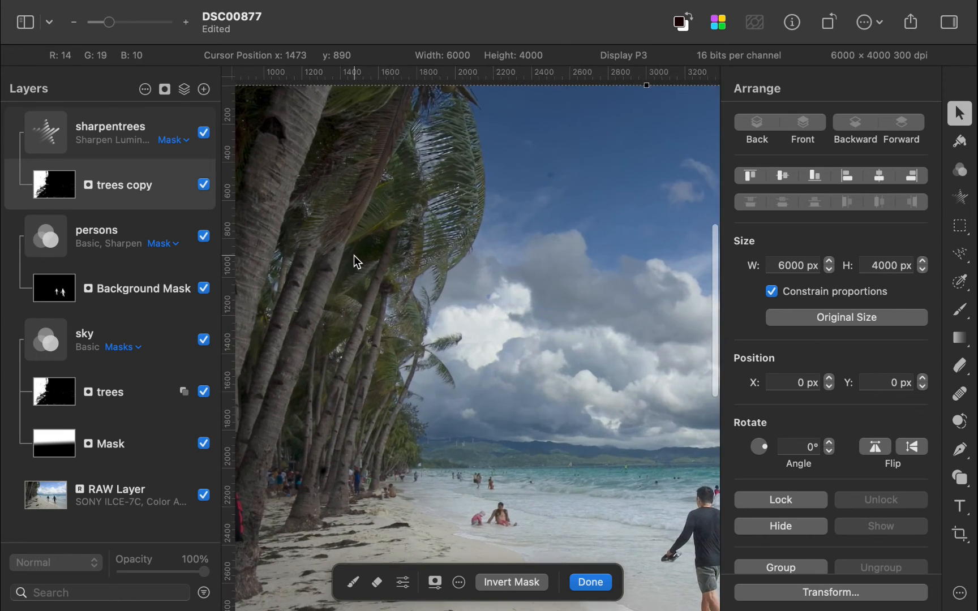
- Set sharpentrees' Sharpen Luminance to 200% Sharpness and 3.9 px Radius
click(57, 123)
click(47, 138)
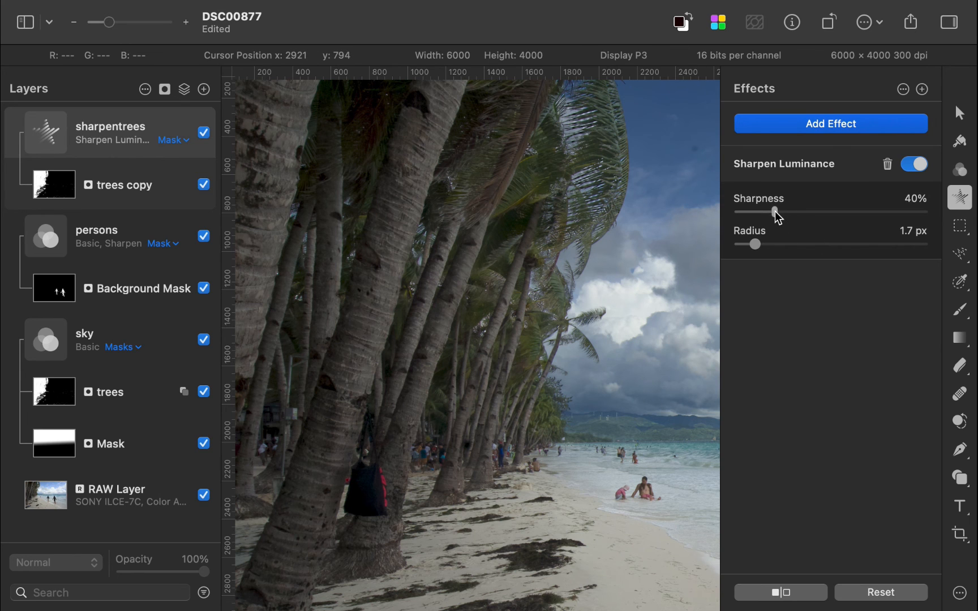
drag(775, 213, 926, 212)
drag(757, 245, 776, 244)
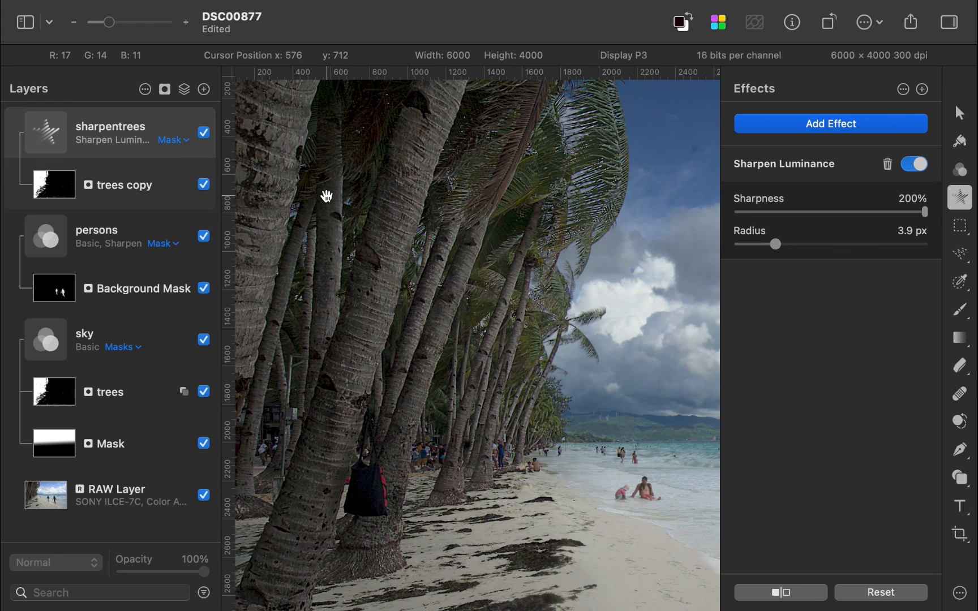
scroll(326, 196, up, 3)
drag(327, 229, 327, 197)
scroll(327, 197, up, 2)
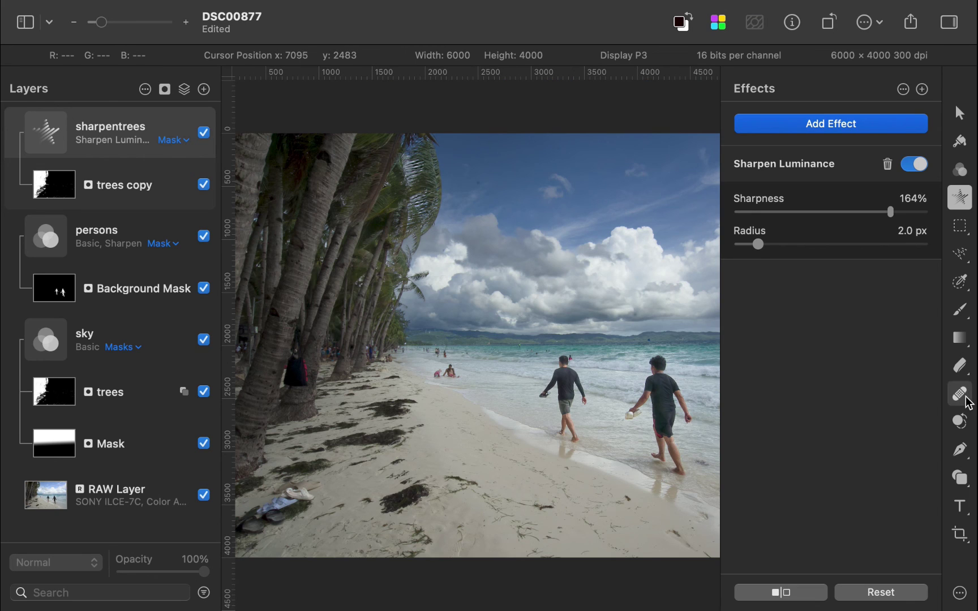
- Remove the clutter on the sand with the Repair tool
click(960, 394)
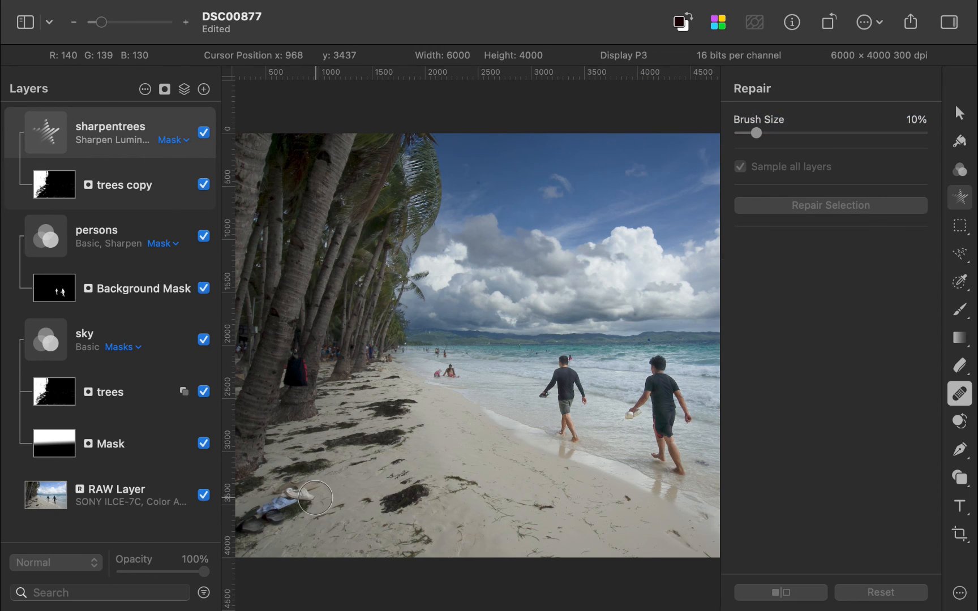
drag(315, 498, 254, 509)
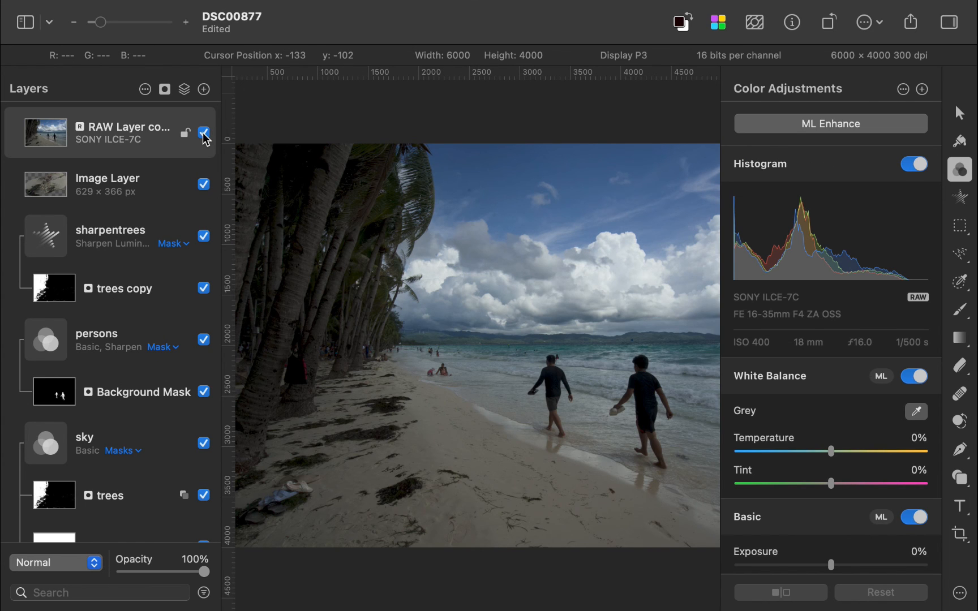
click(203, 131)
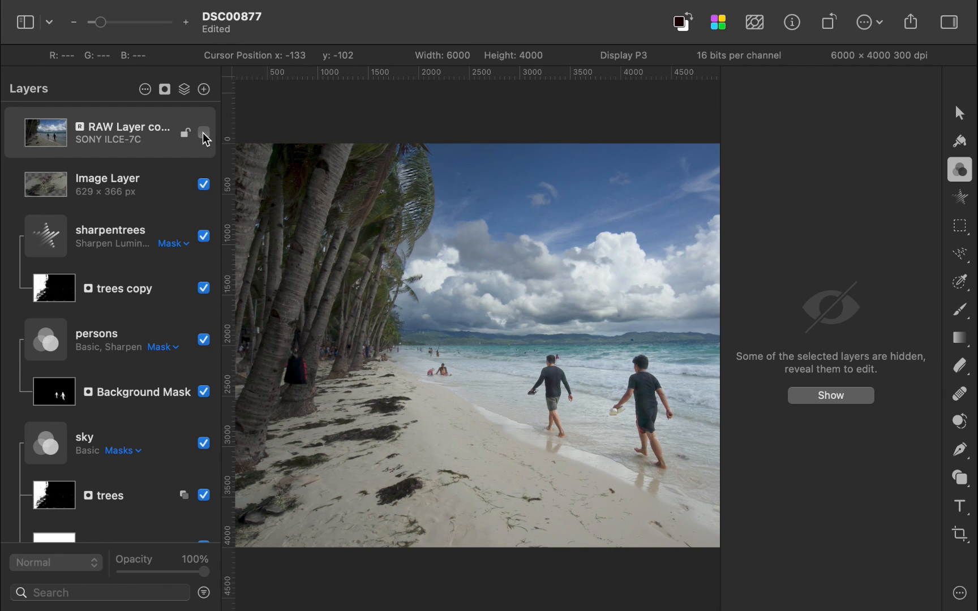
key(super+minus)
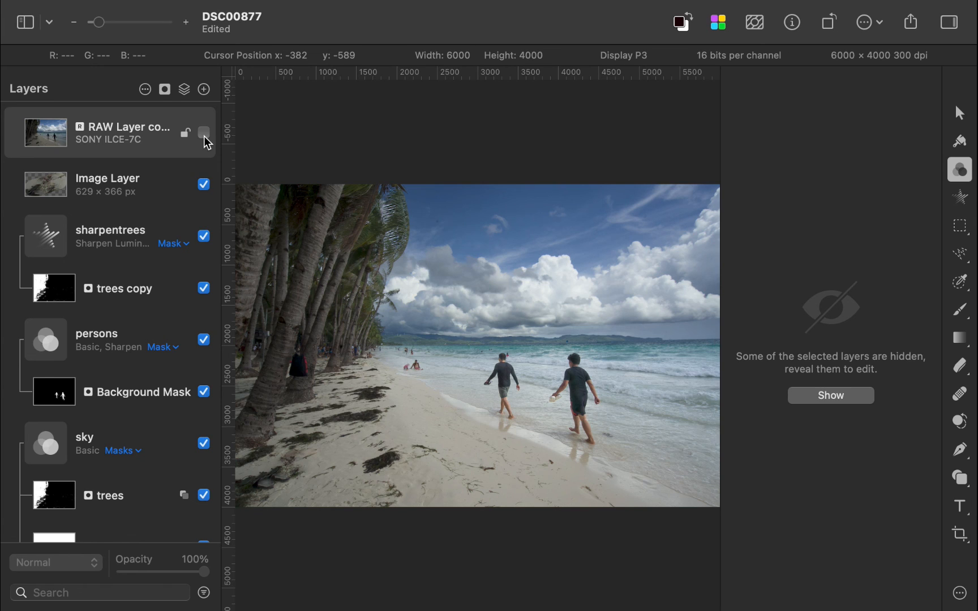
click(204, 133)
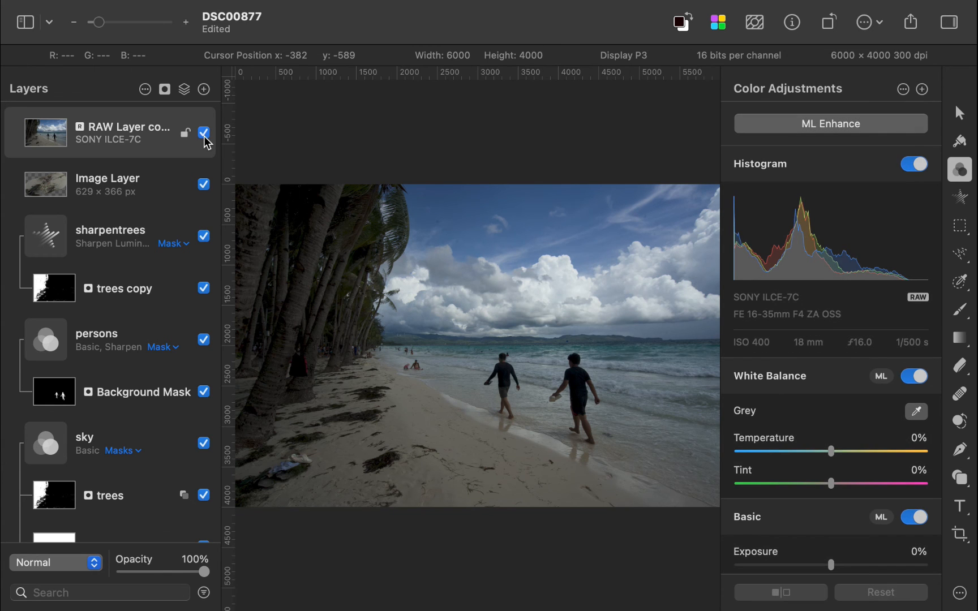
click(205, 133)
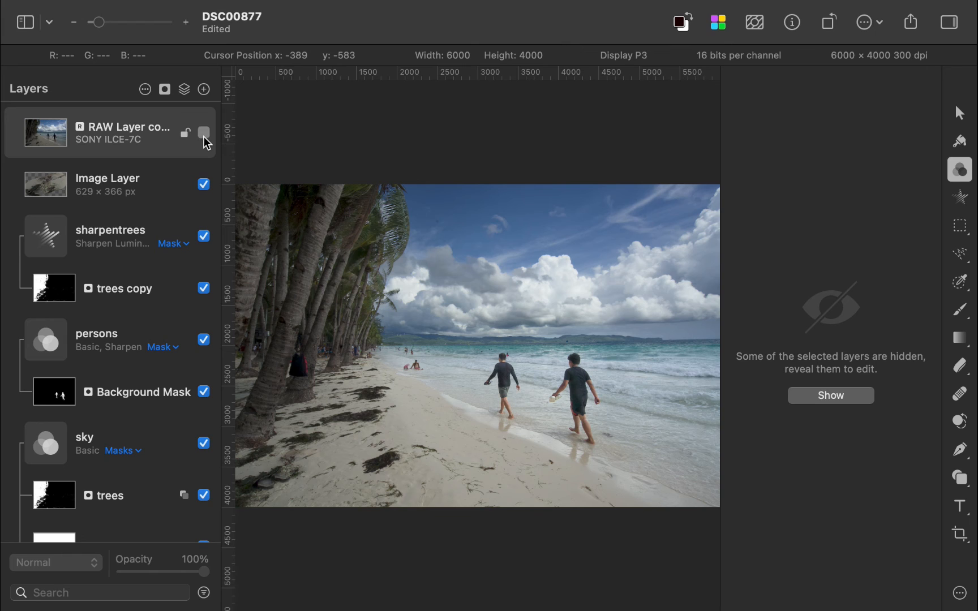
click(203, 135)
click(205, 134)
click(203, 134)
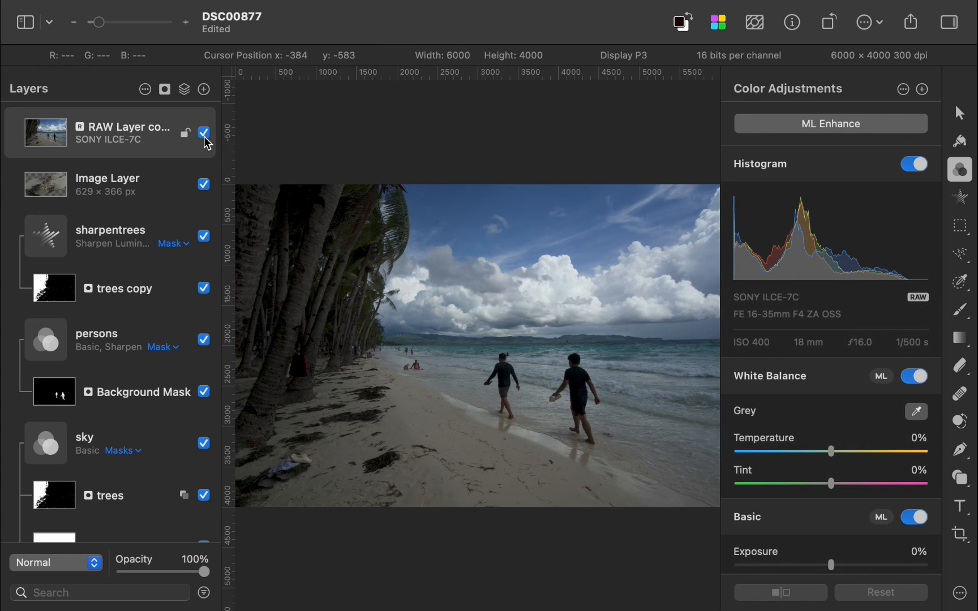
click(203, 135)
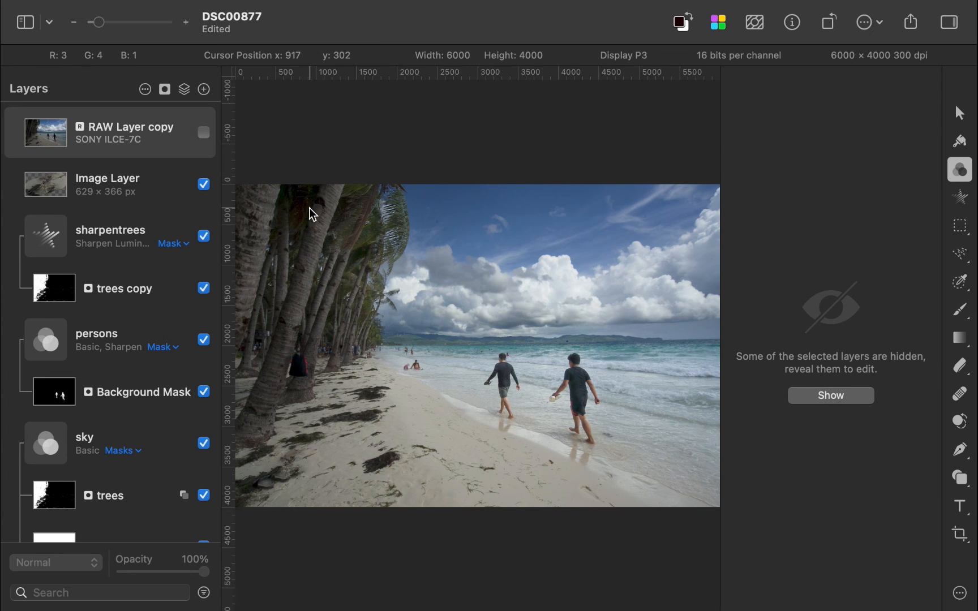
scroll(309, 208, up, 8)
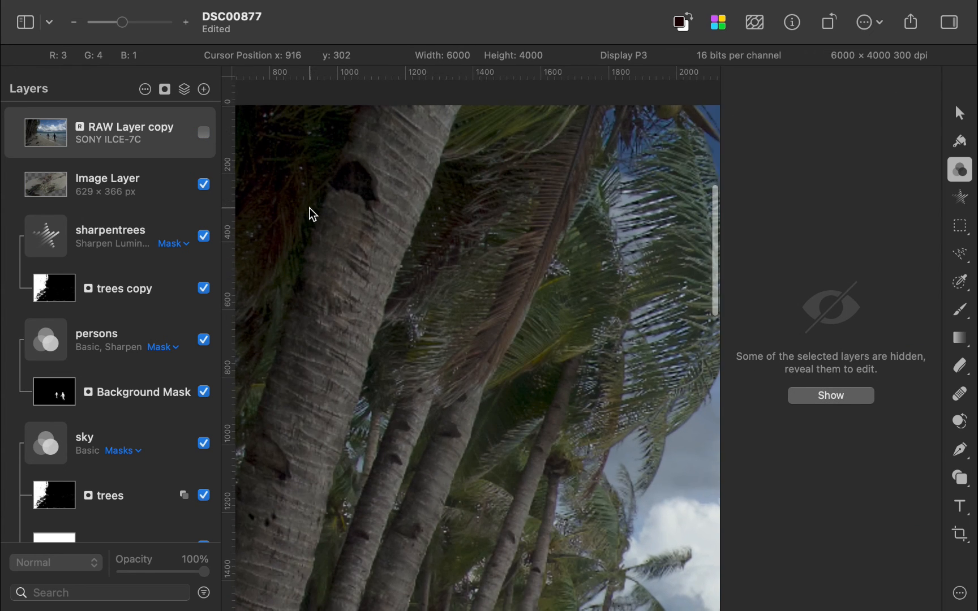
scroll(309, 207, down, 8)
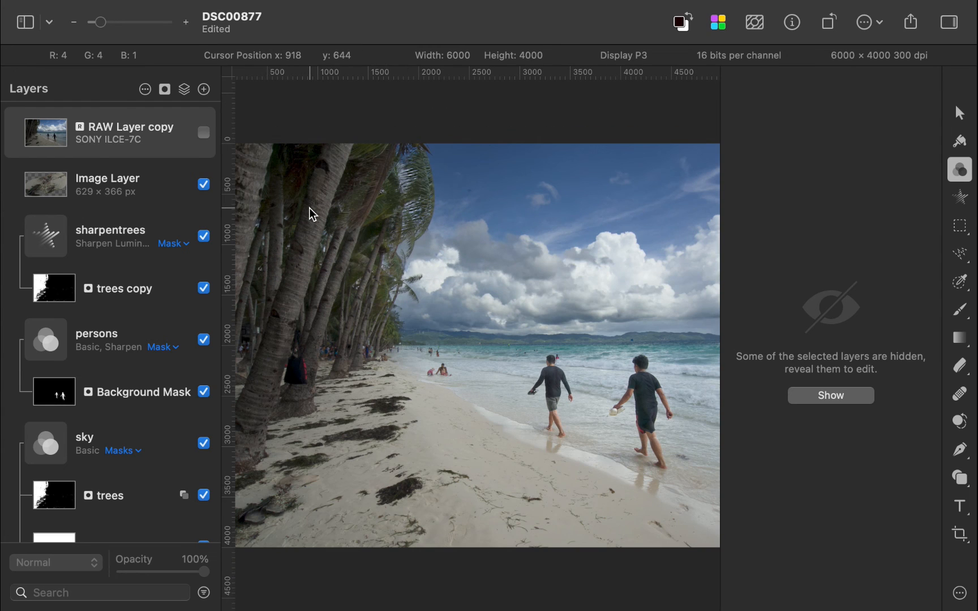
- Toggle the RAW Layer copy for a before/after check, leaving it hidden
mouse_move(122, 288)
mouse_move(138, 132)
click(205, 133)
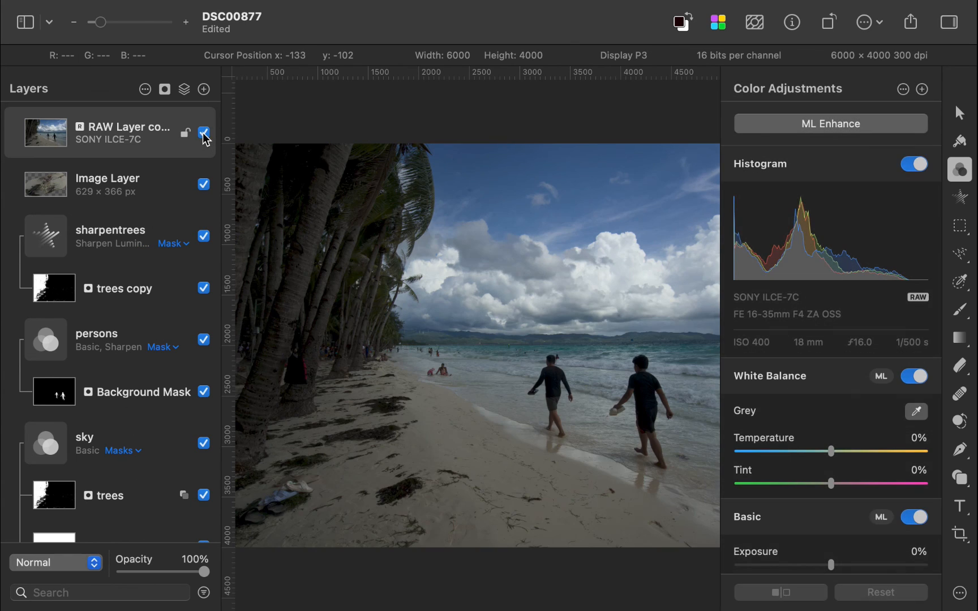
click(204, 133)
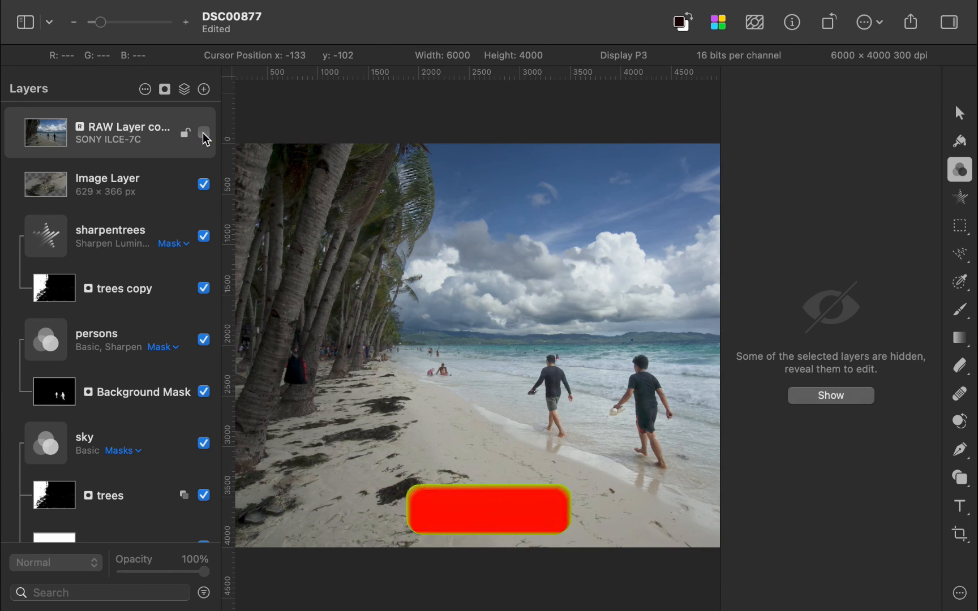
click(204, 133)
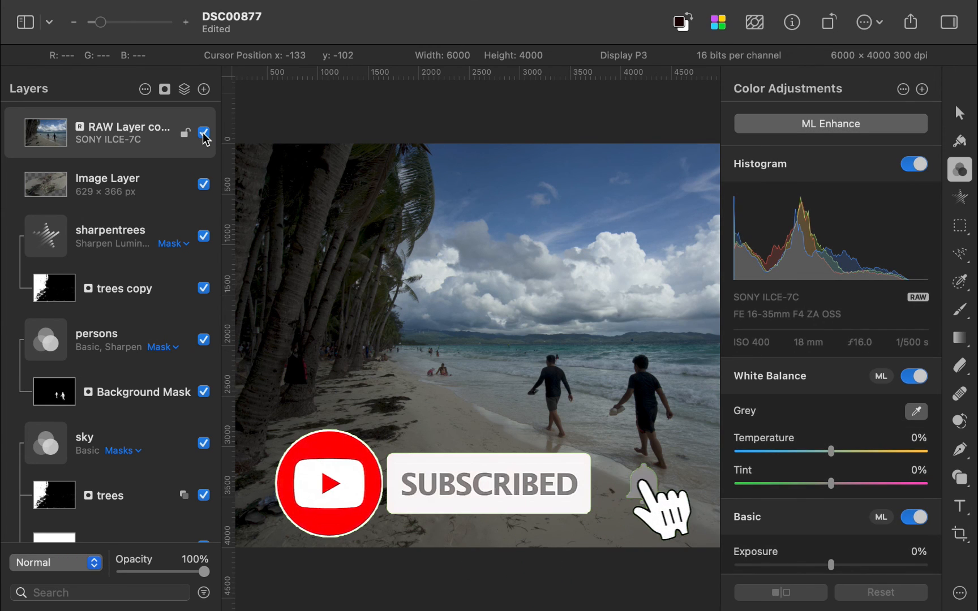
click(204, 133)
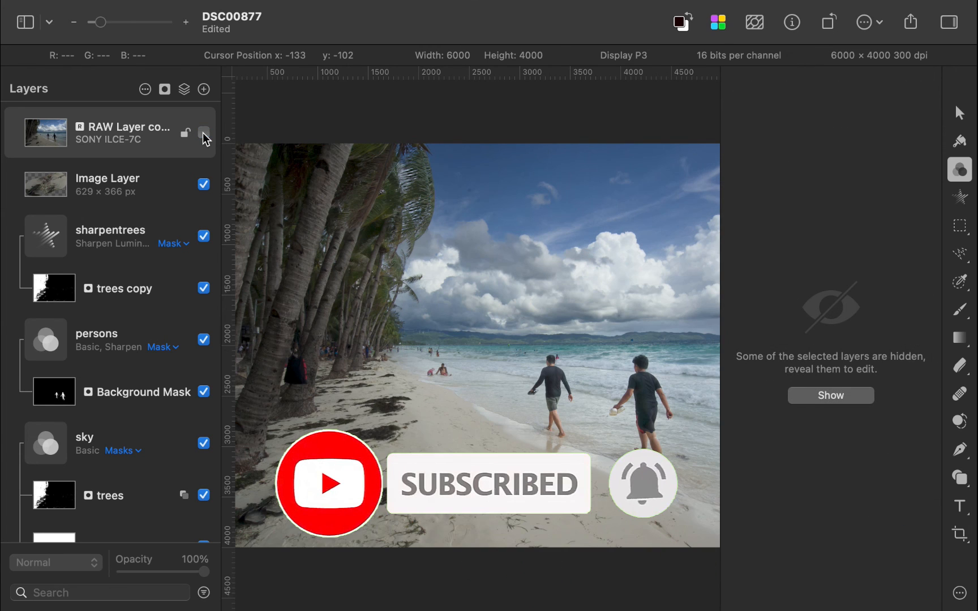